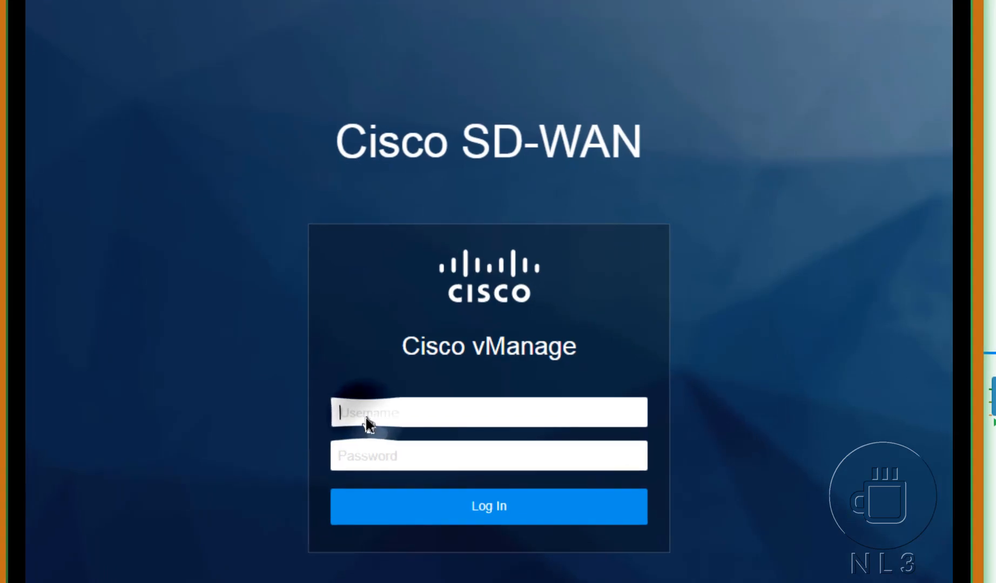
Step: Log in to vManage with the admin account's username and password
text(admin)
key(Tab)
text(admi)
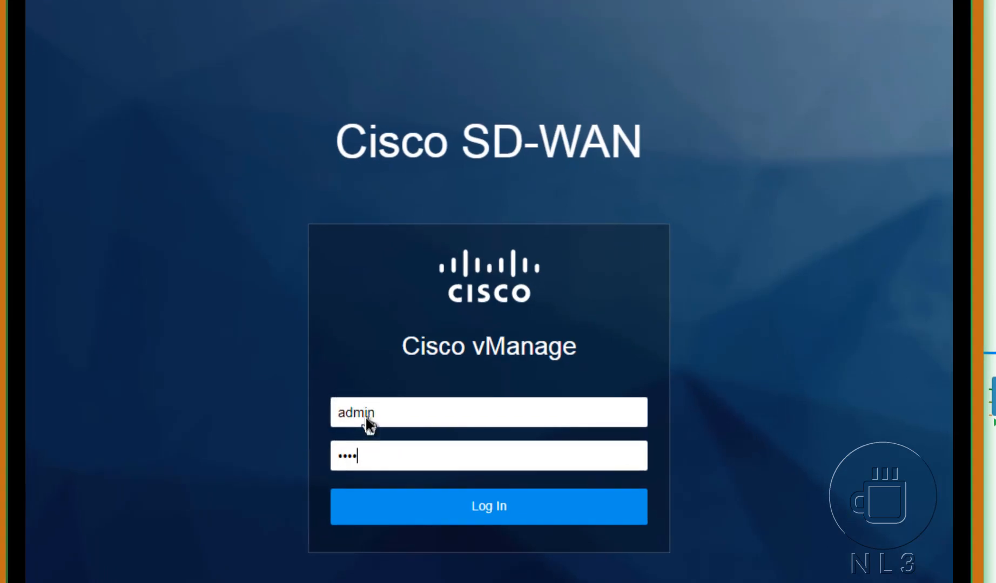
text(n)
key(Return)
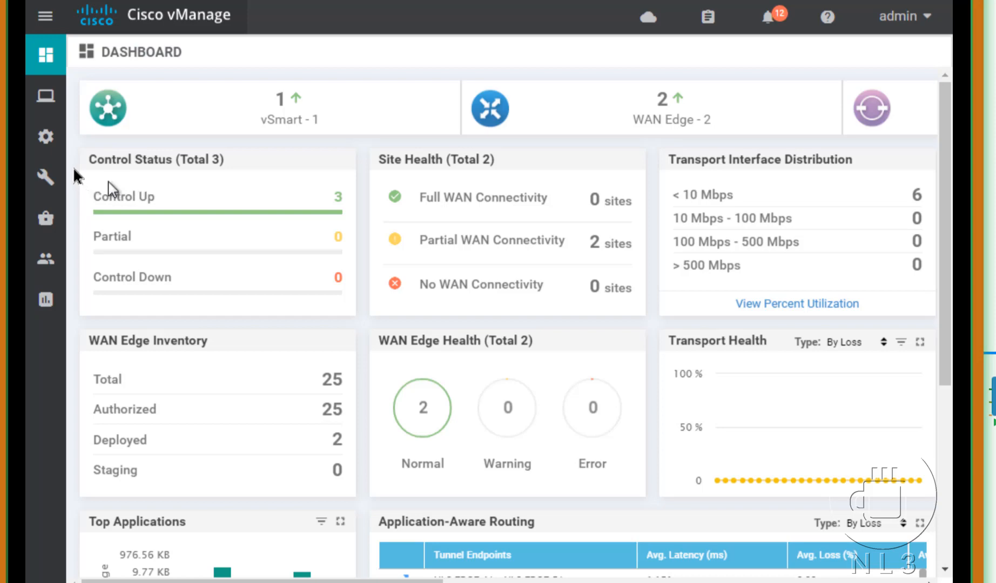
Step: Go to Configuration > Policies from the sidebar gear menu
mouse_move(49, 143)
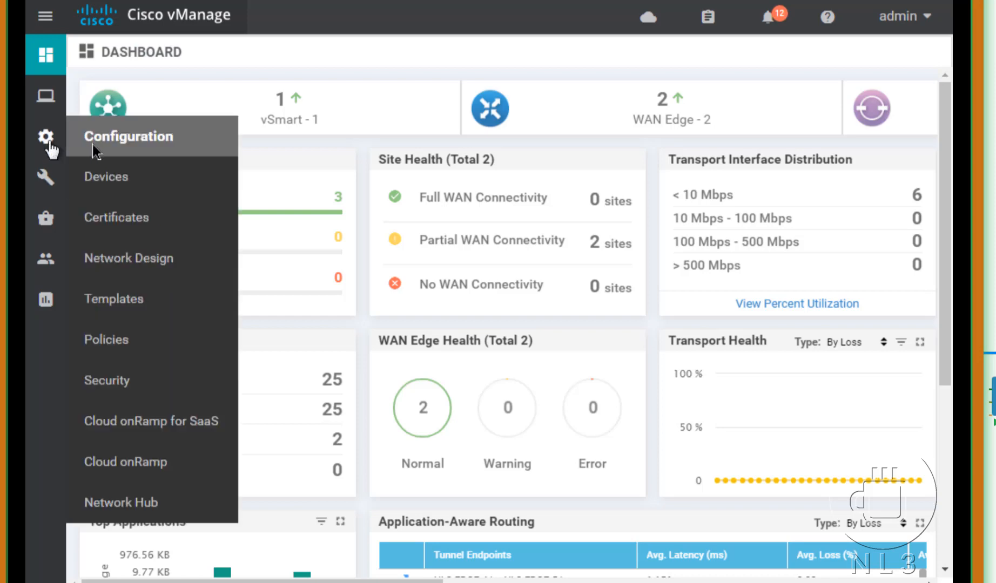
click(107, 339)
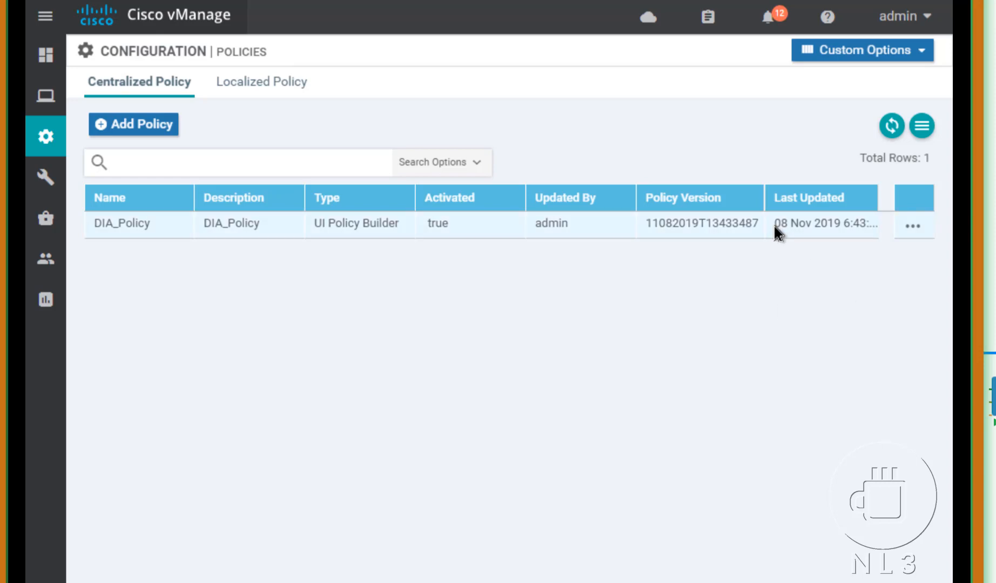
Step: Open the centralized policy Lists page and view the Color lists
click(860, 58)
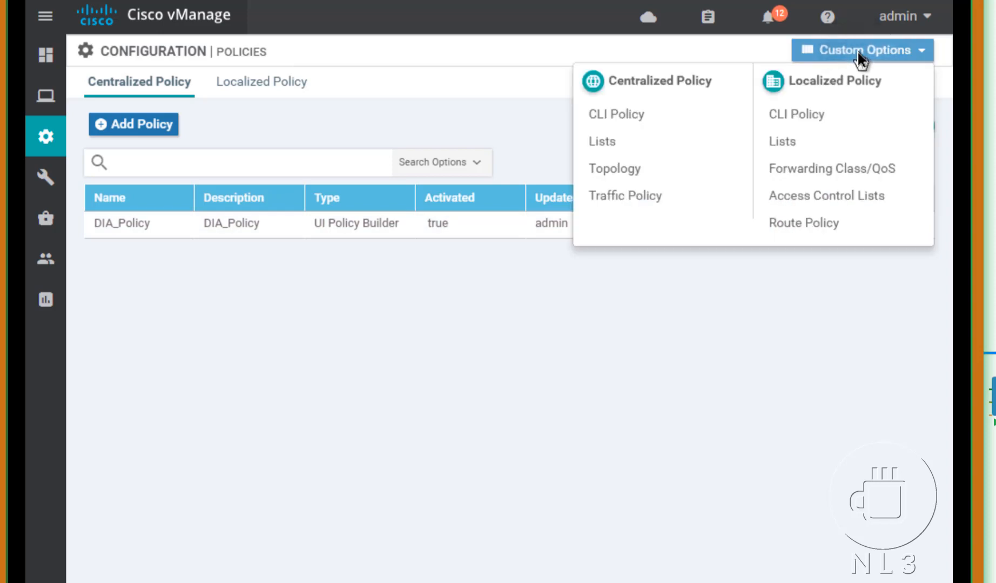
click(599, 146)
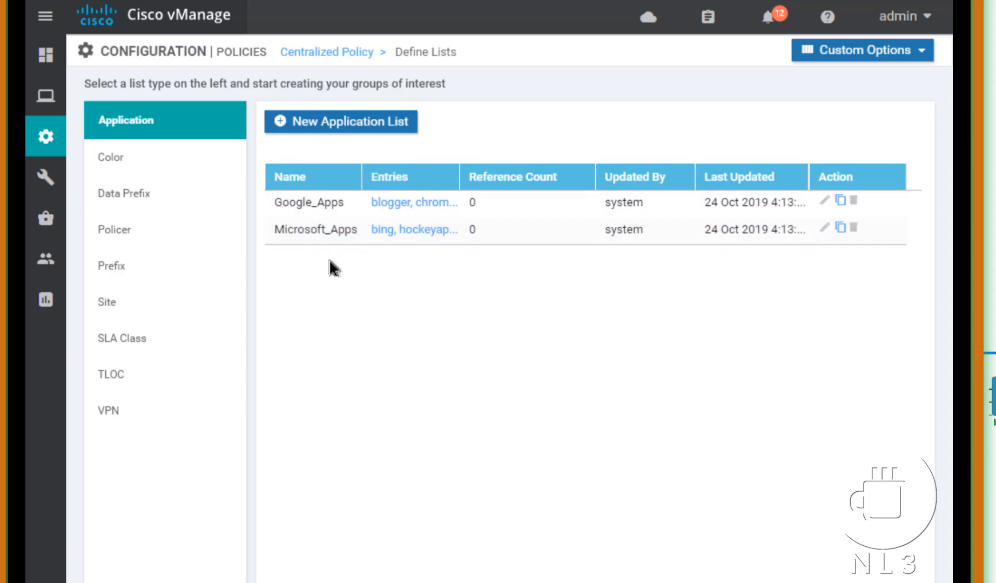
click(127, 165)
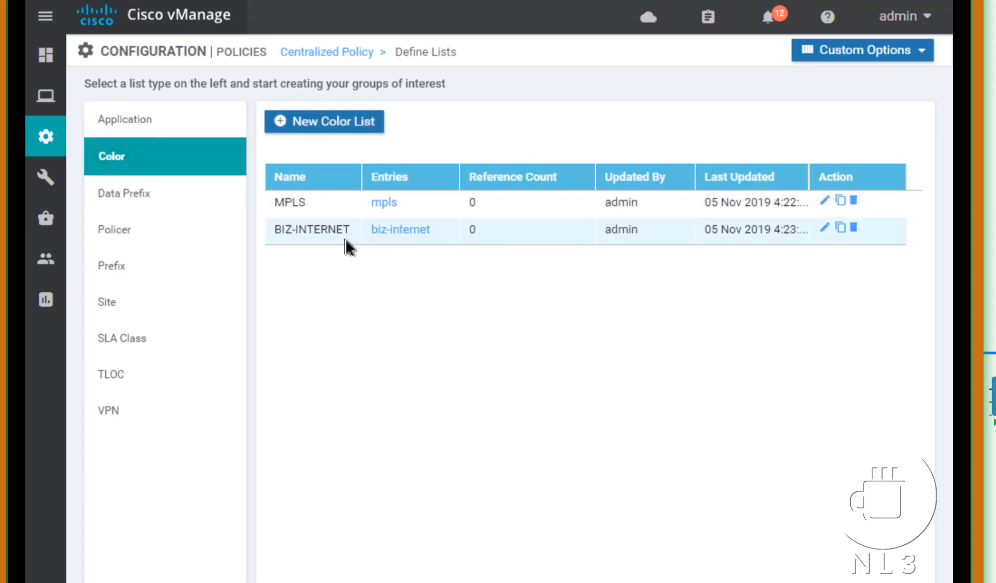
Step: Review the Data Prefix lists with a widened Name column, then show the empty Policer lists
click(150, 197)
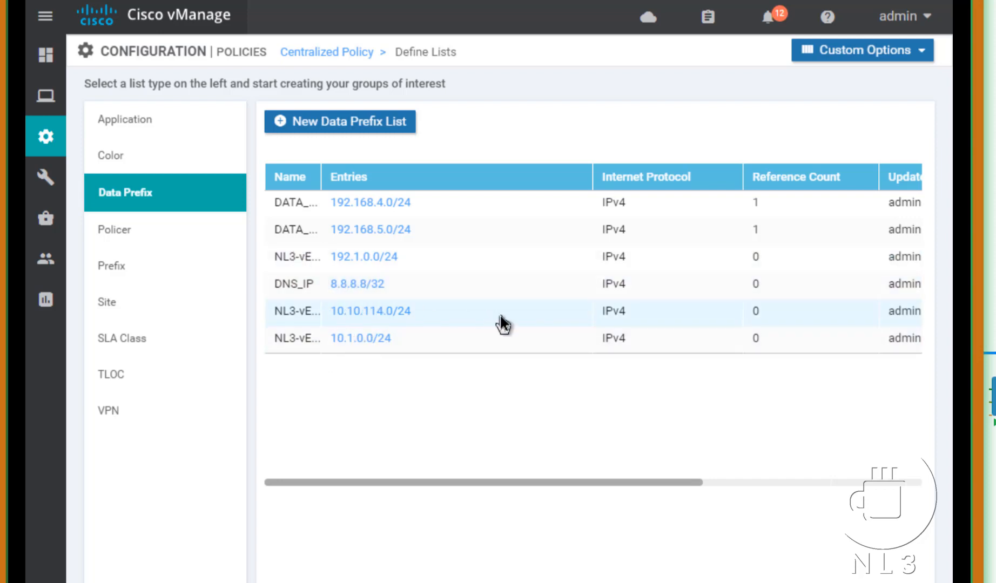
drag(319, 173, 439, 194)
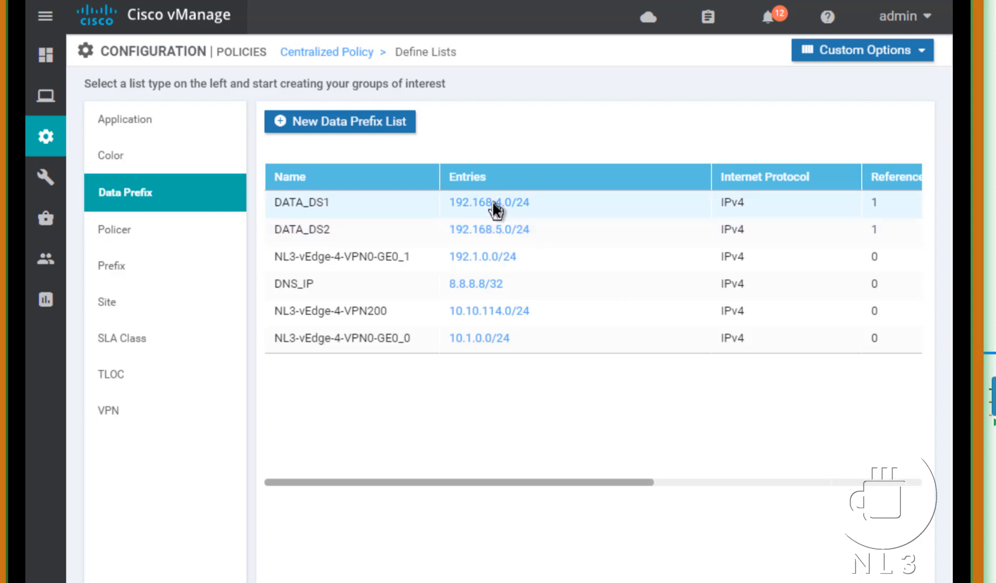
click(124, 232)
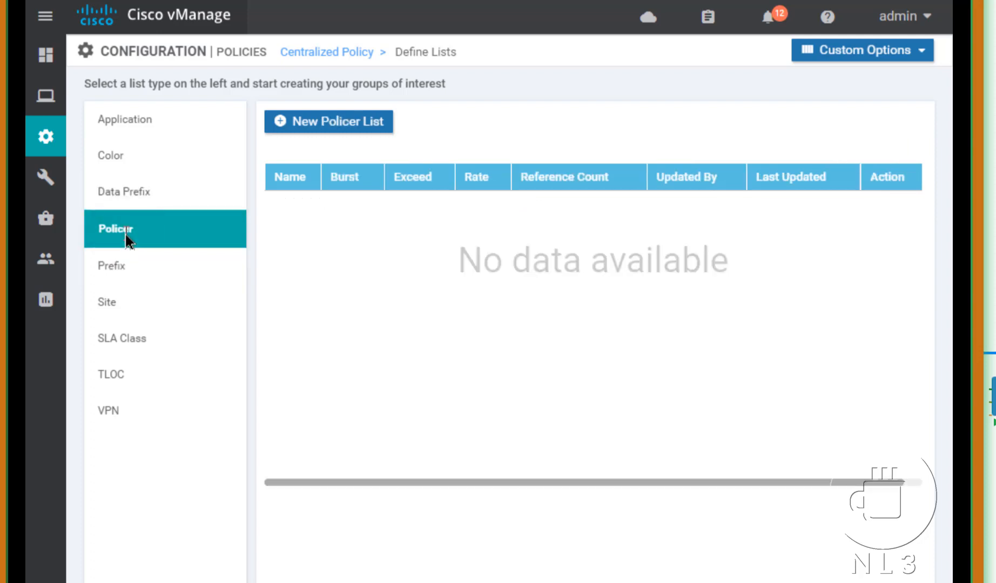
Step: Cancel a new policer list, browse the Prefix, Site and VPN lists, and return to Data Prefix
click(351, 130)
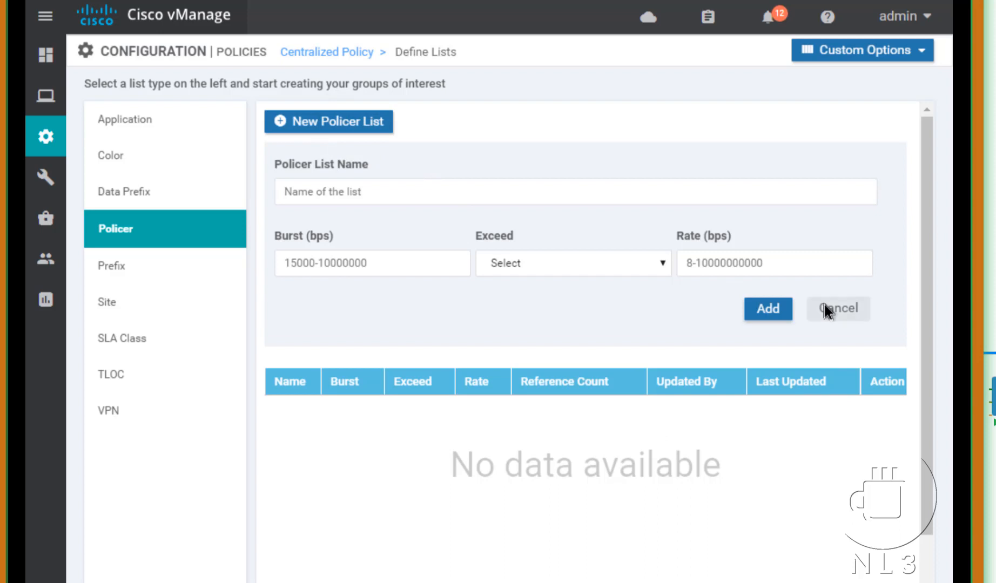
click(849, 308)
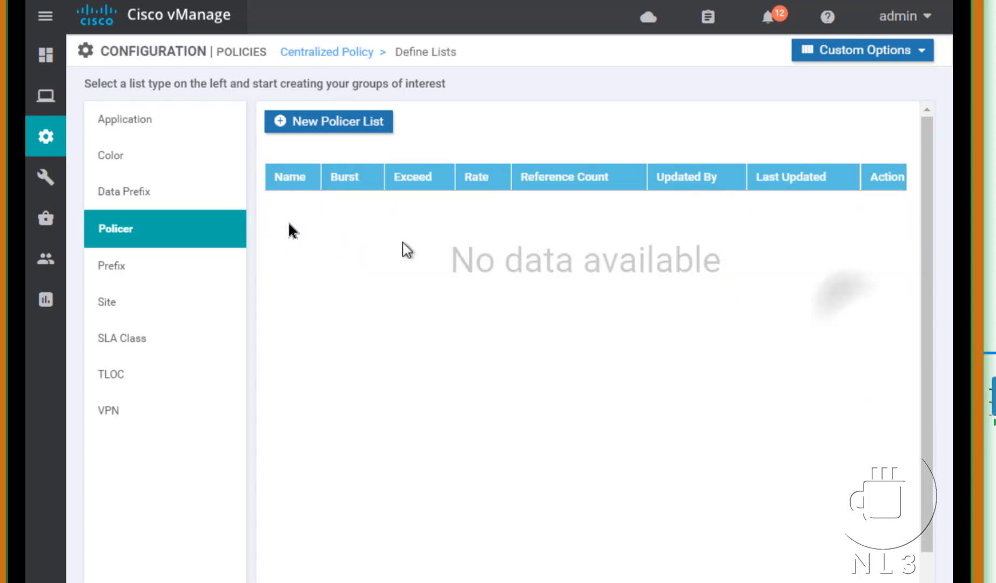
click(117, 273)
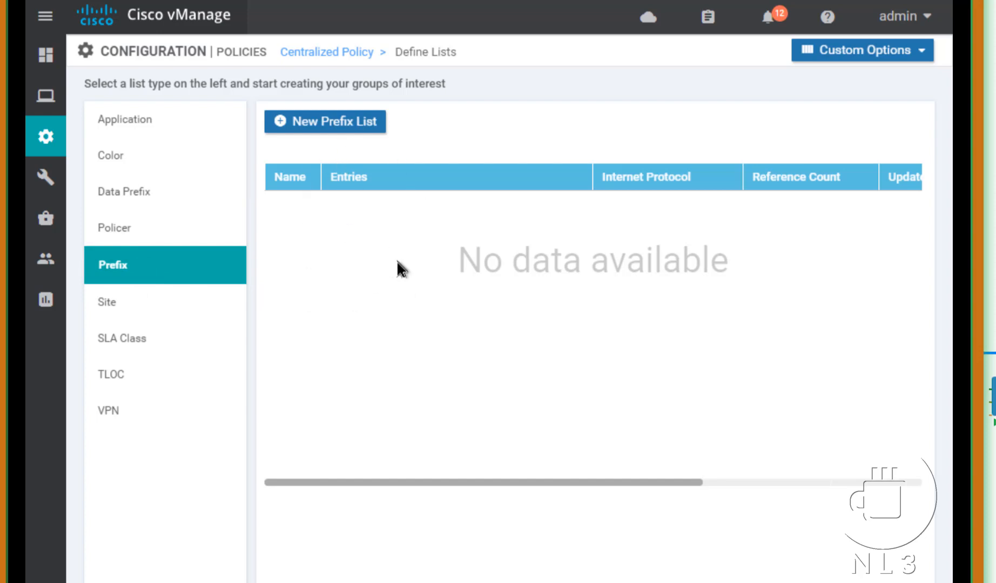
click(164, 307)
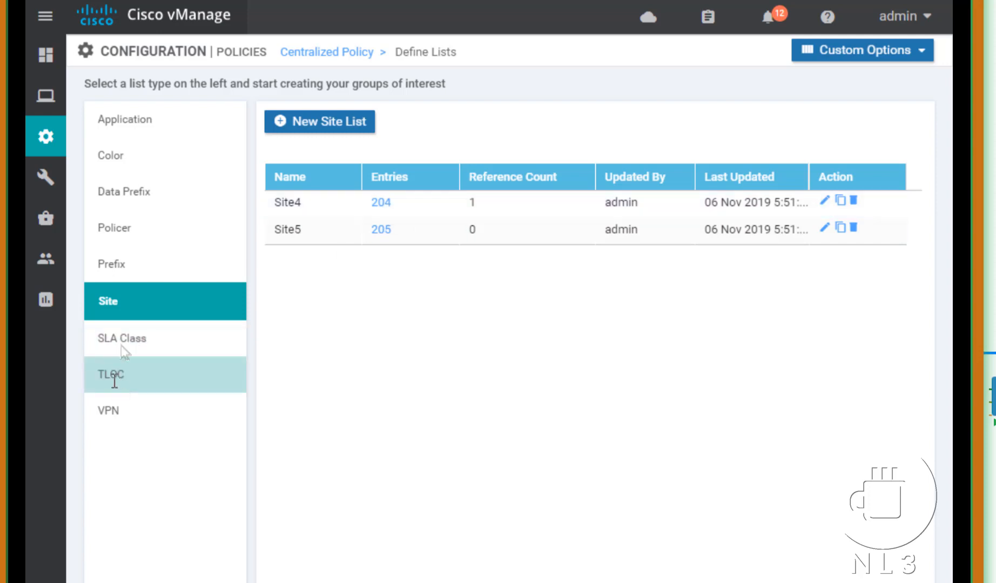
click(103, 419)
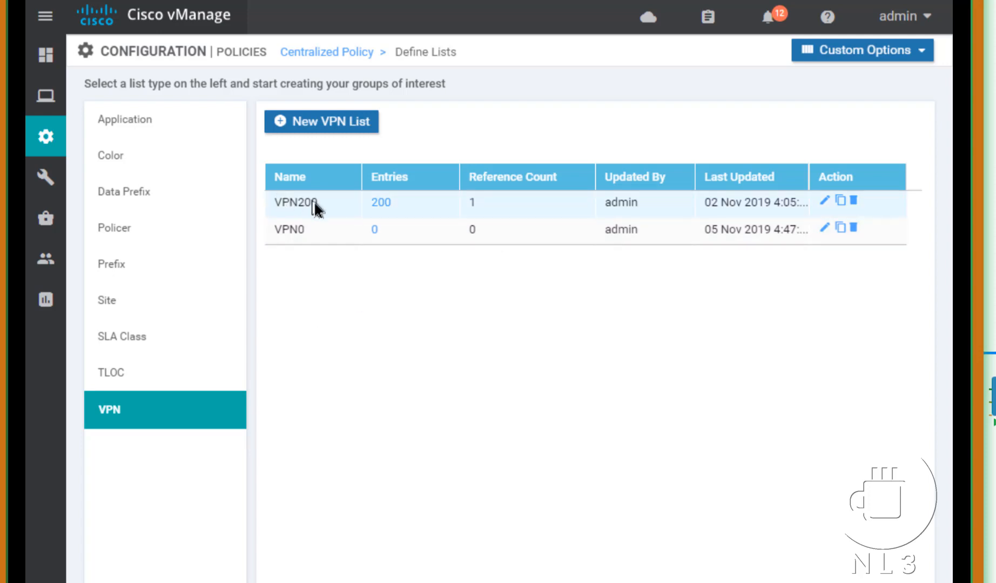
click(152, 190)
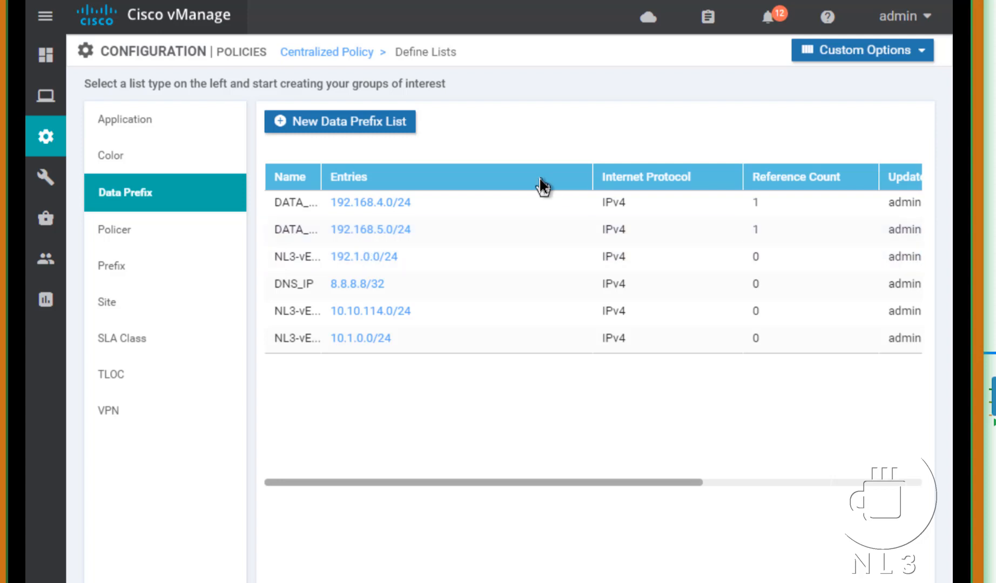
Step: Check the Traffic Data policies, then create a new Application Aware Routing policy
click(851, 59)
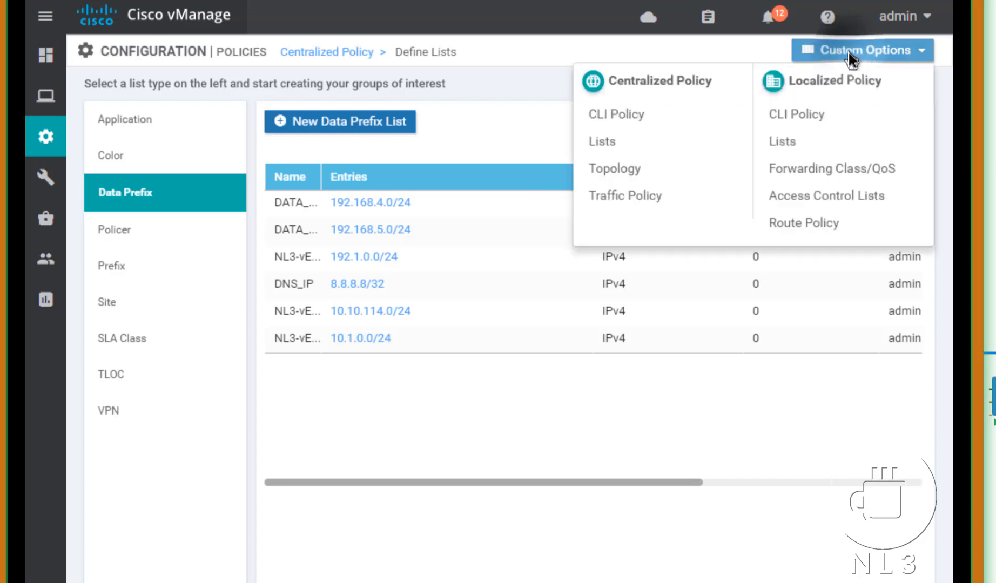
click(611, 197)
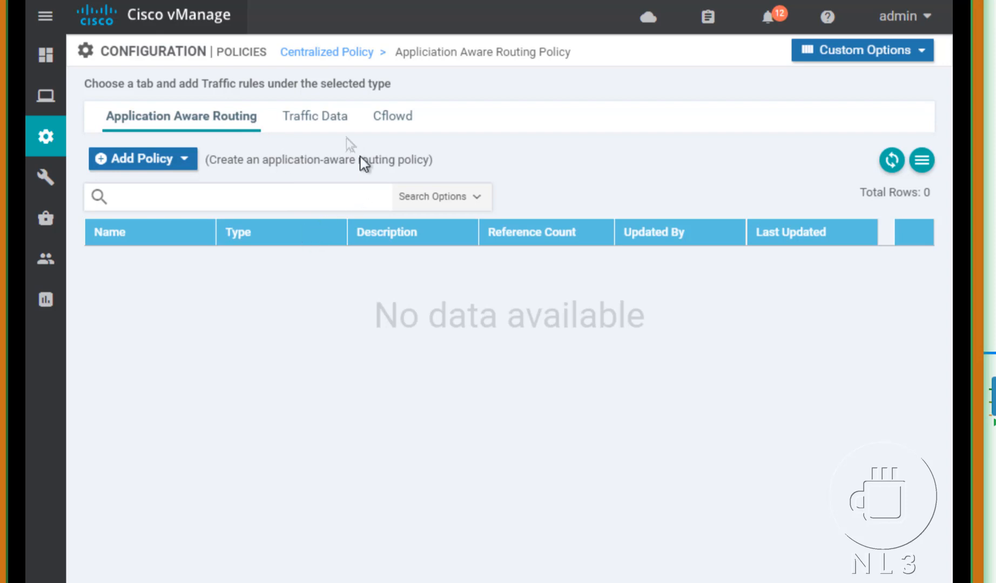
click(331, 130)
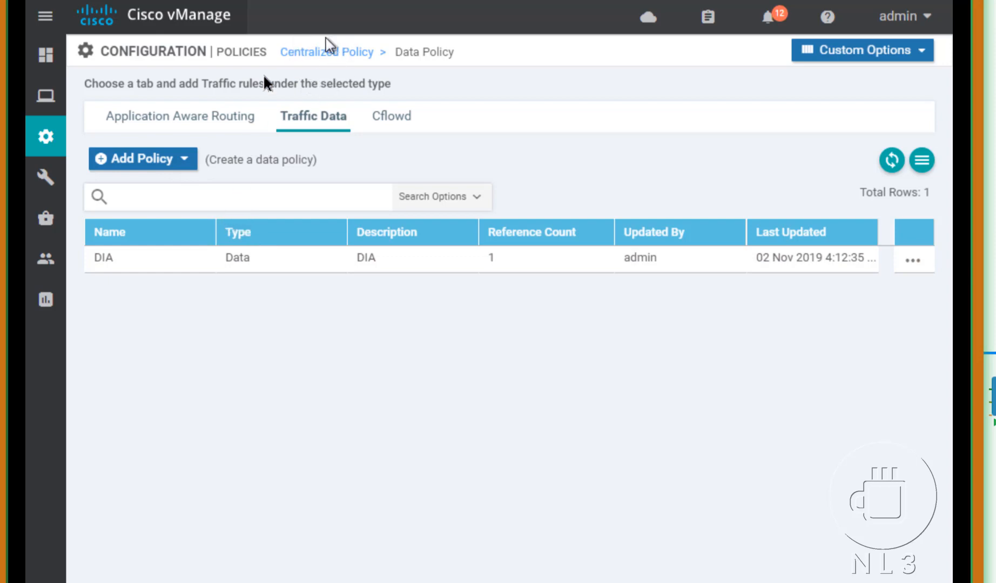
click(167, 128)
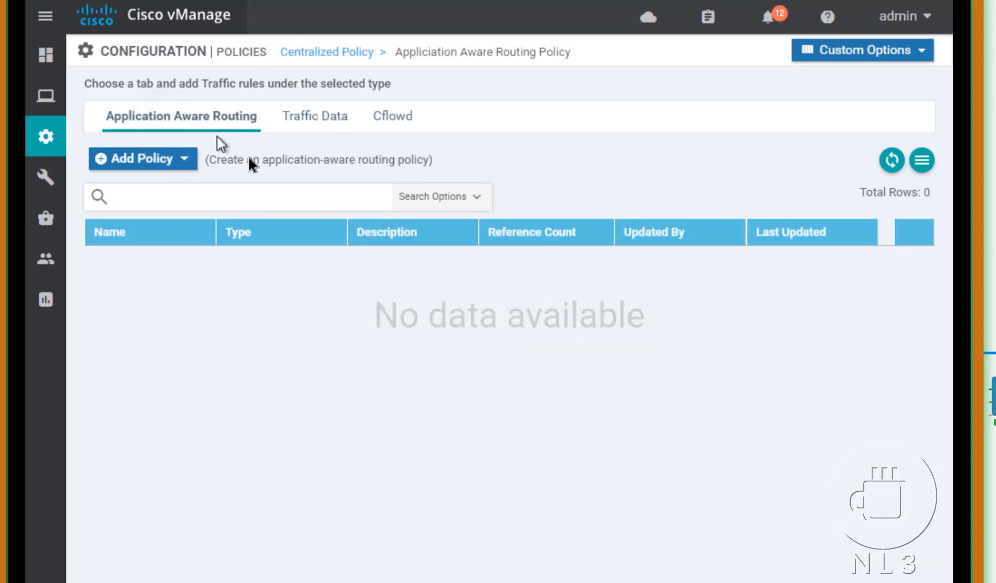
click(183, 160)
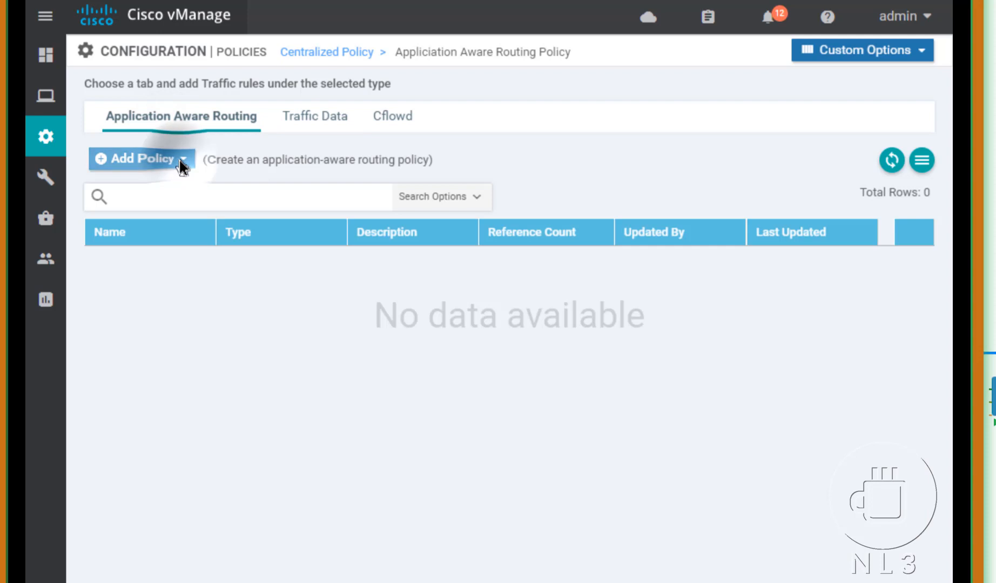
click(151, 190)
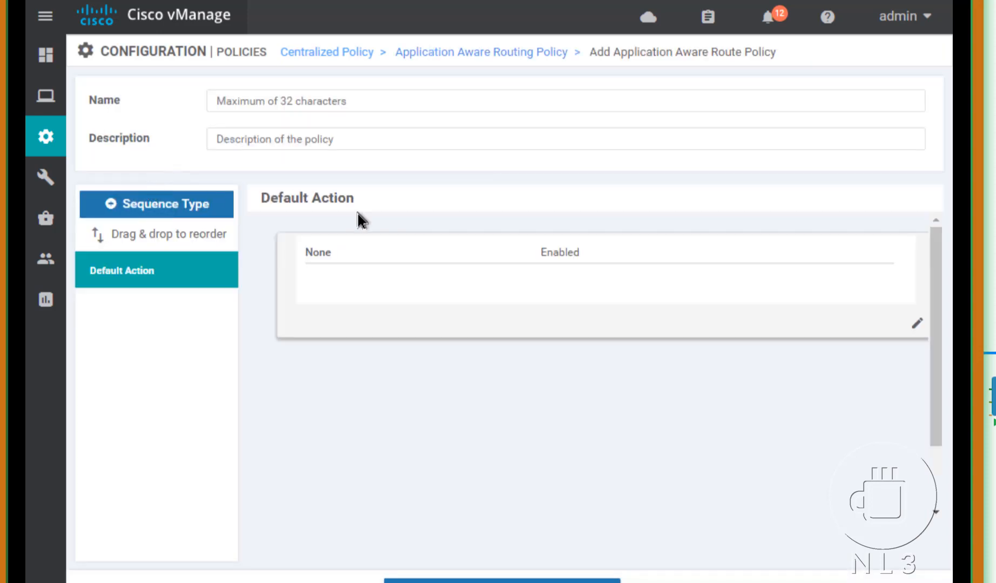
Step: Enter App_Aware as the policy name and description, then add an App Route sequence
click(317, 101)
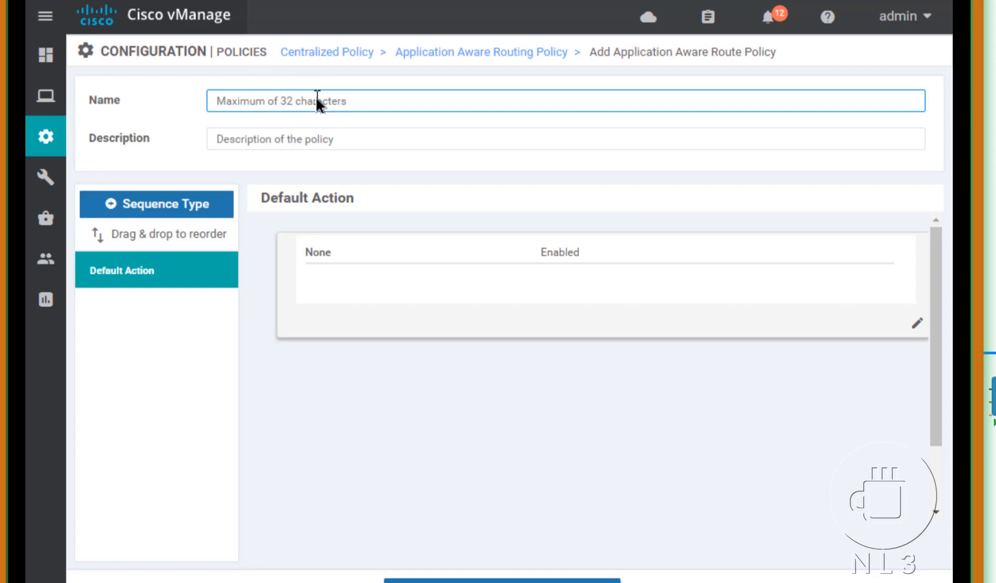
text(App)
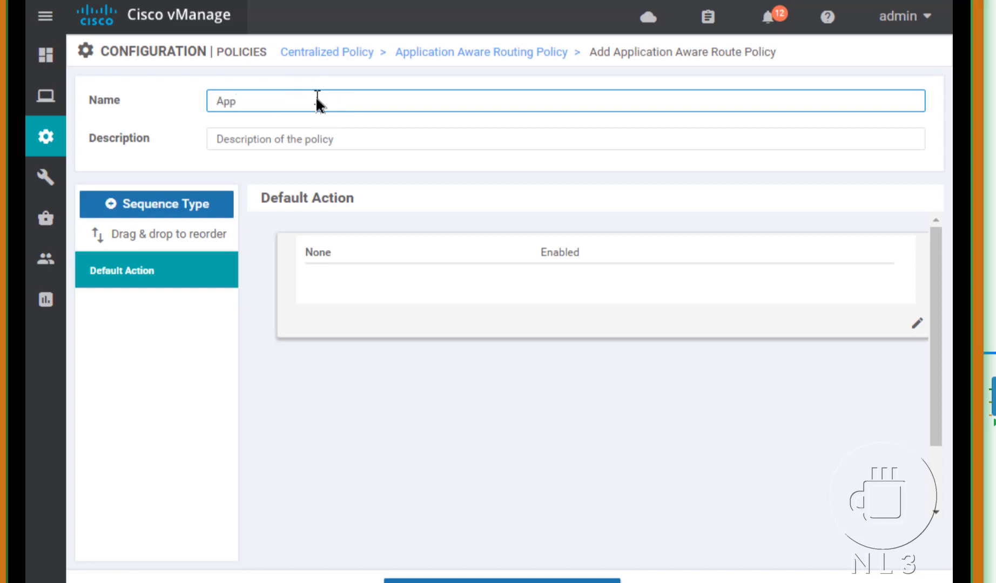
text(_Aware)
double_click(317, 101)
key(ctrl+c)
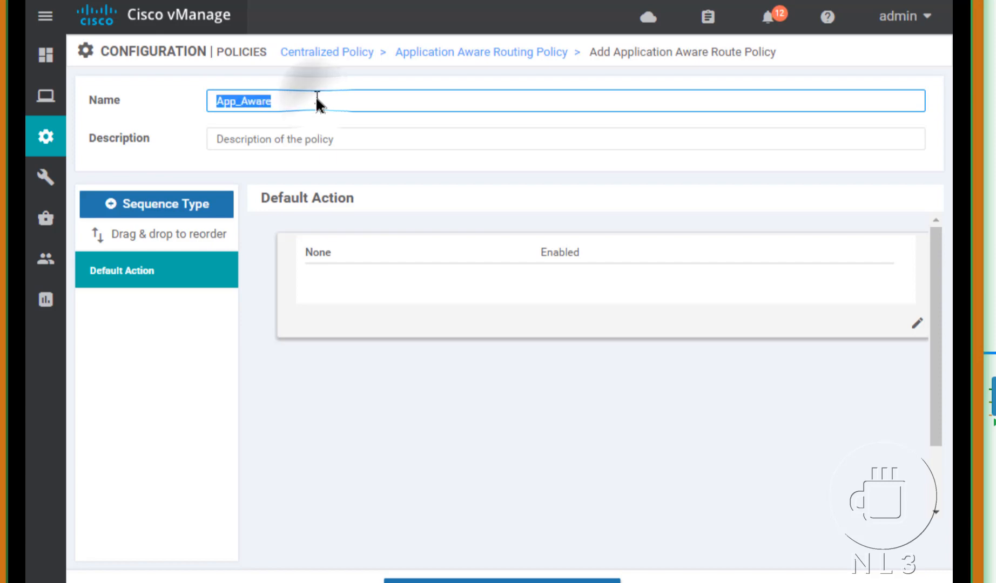
key(Tab)
key(ctrl+v)
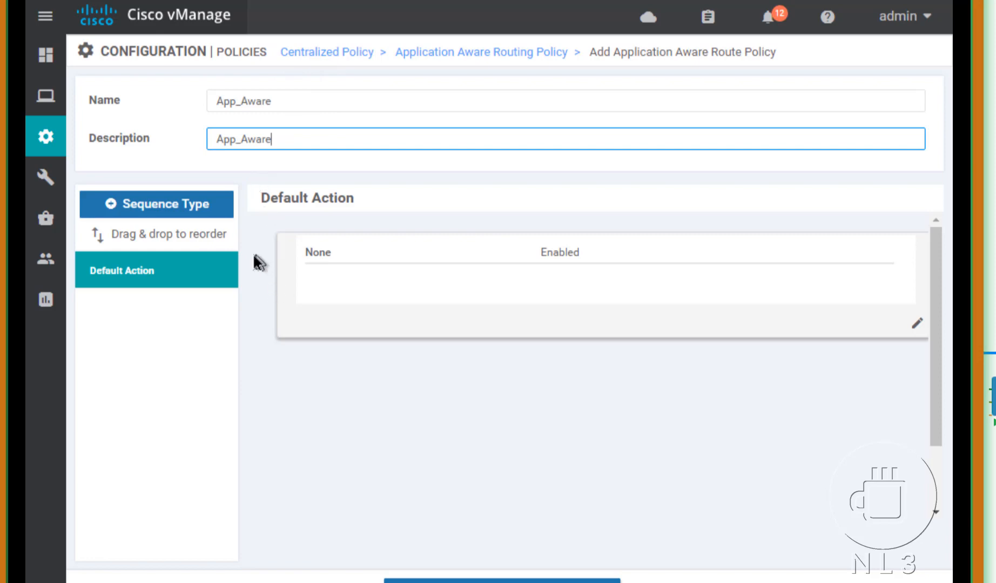
click(147, 210)
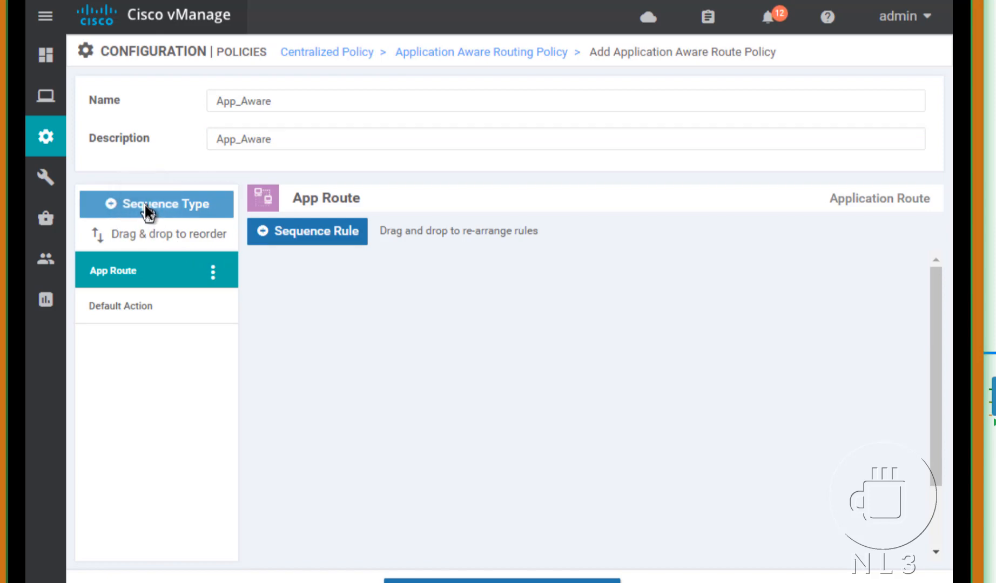
Step: Add a sequence rule matching source data prefix list DATA_DS1, plus a Destination Data Prefix condition
click(324, 234)
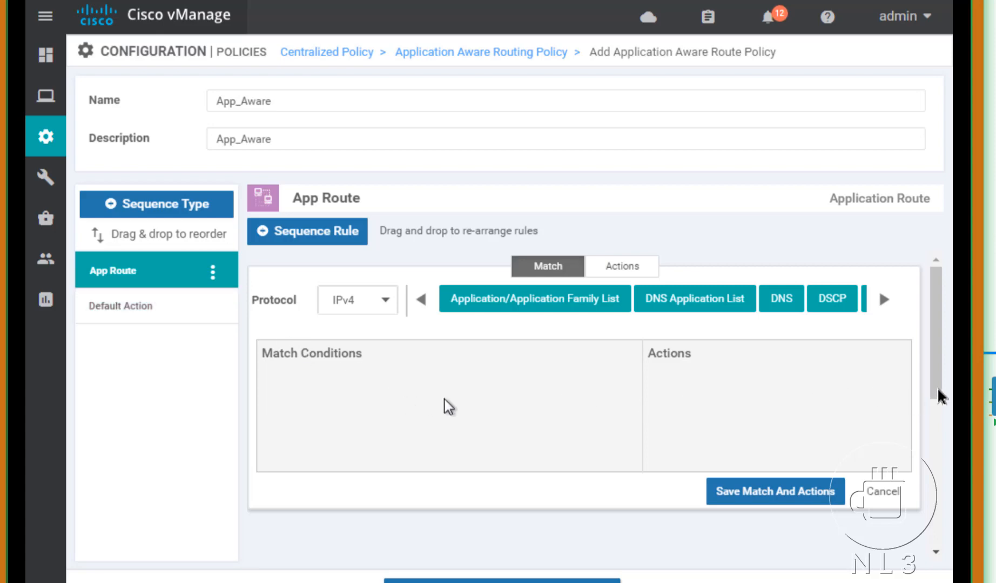
scroll(938, 397, down, 1)
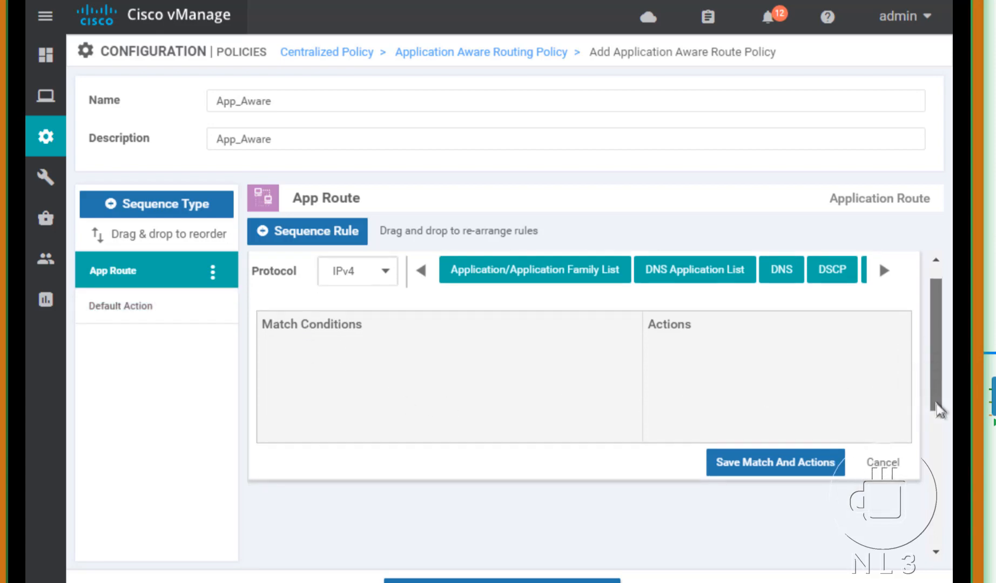
scroll(938, 397, up, 1)
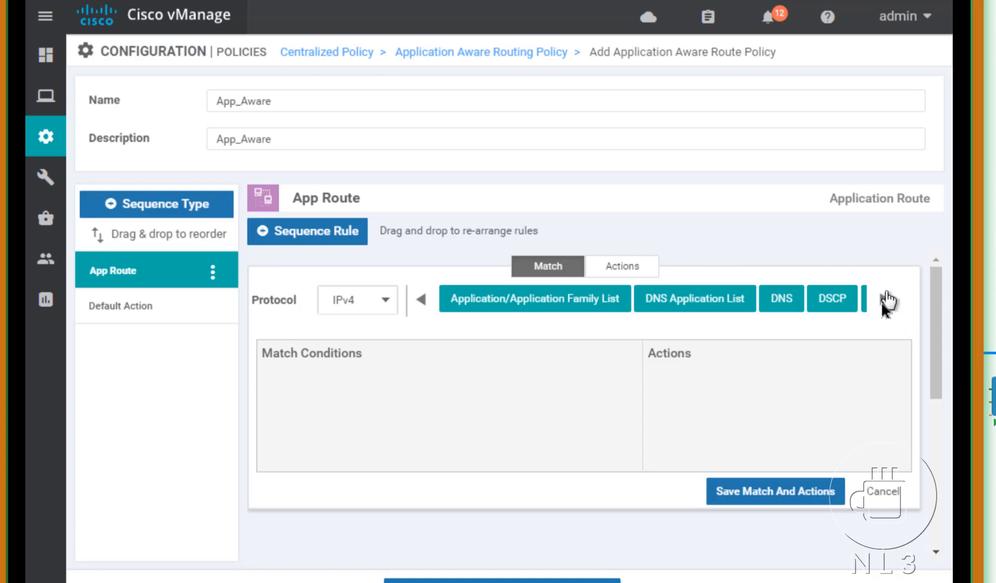
click(883, 302)
click(883, 303)
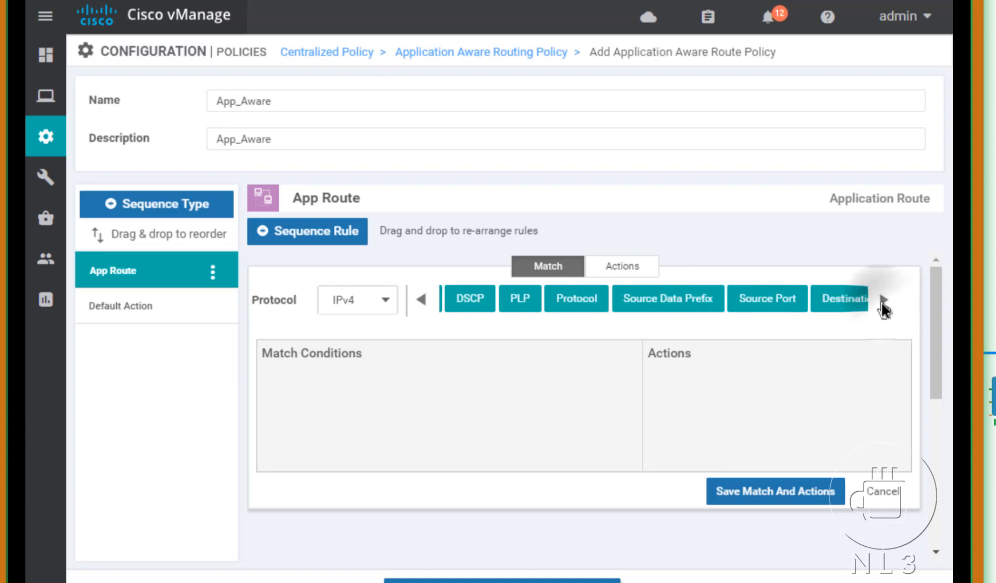
click(664, 310)
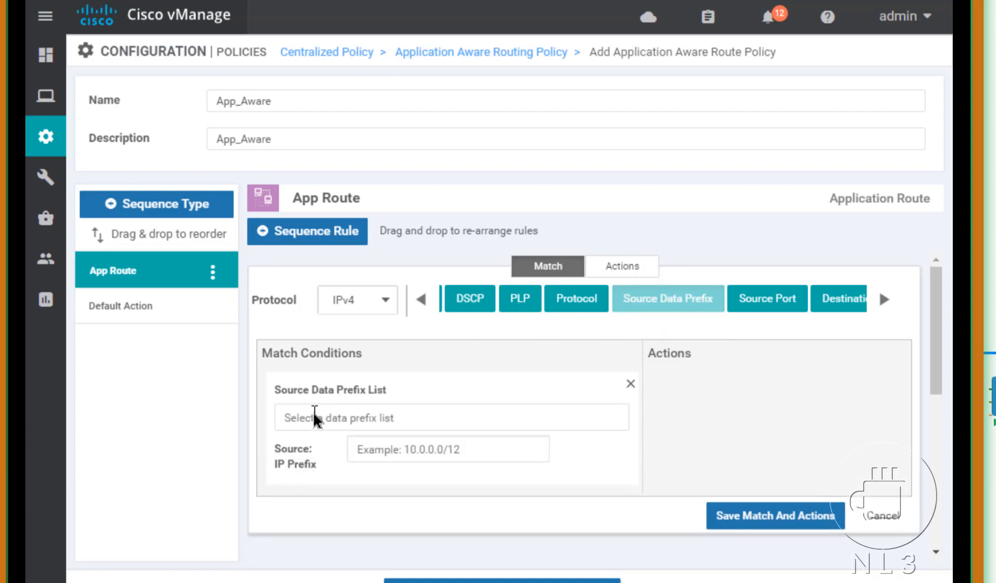
click(398, 417)
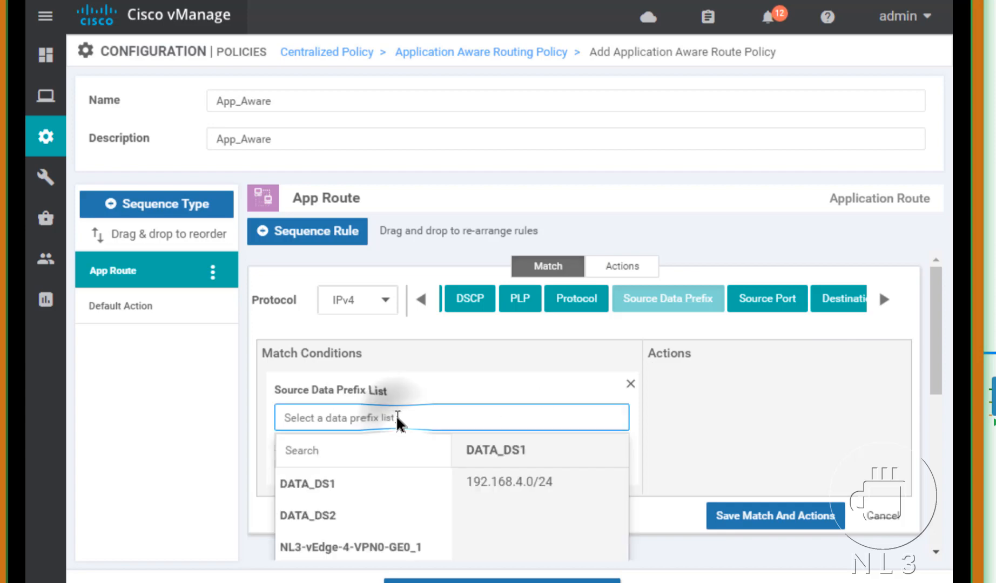
click(304, 489)
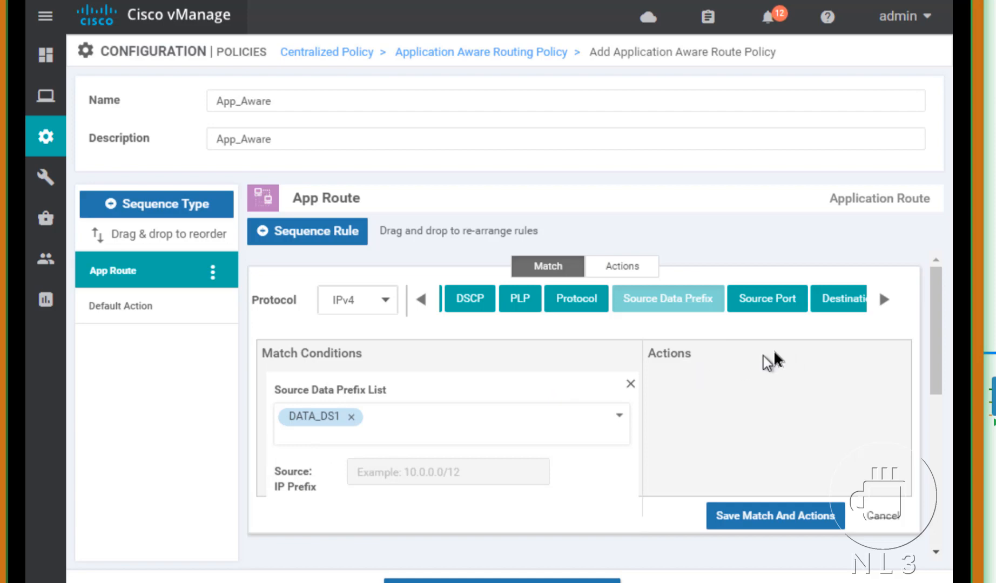
click(845, 310)
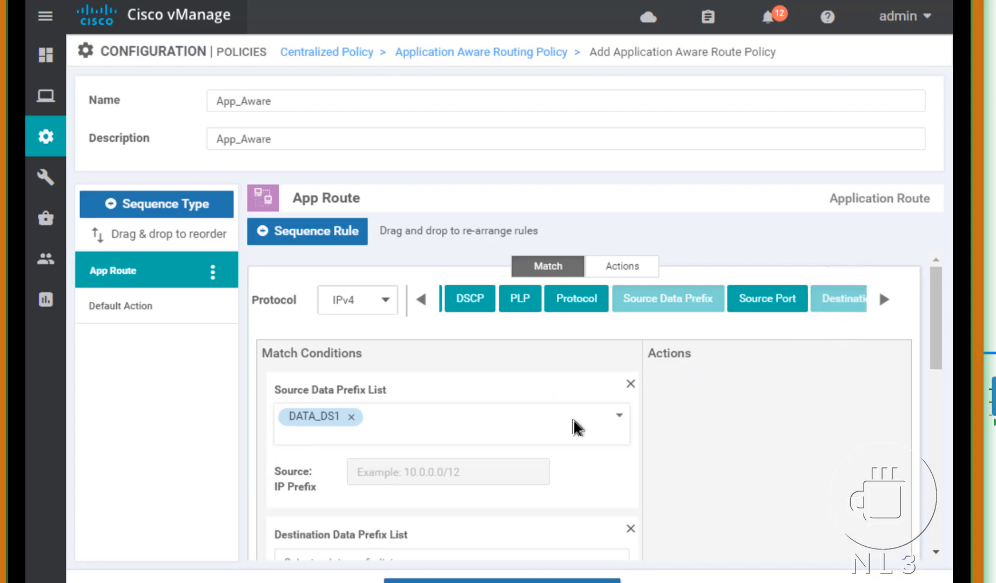
Step: Select DATA_DS2 as the rule's destination data prefix list
scroll(577, 426, down, 2)
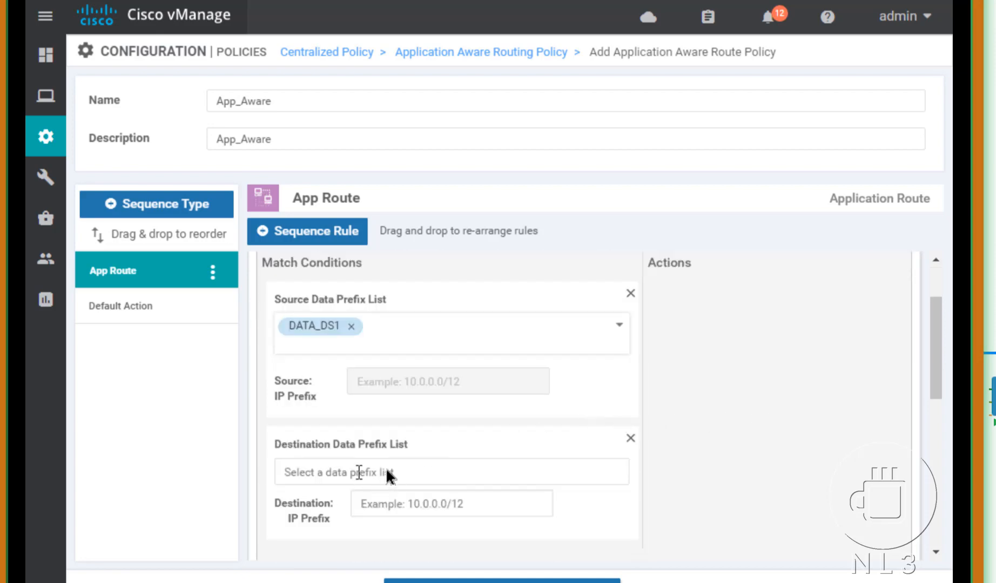
click(370, 471)
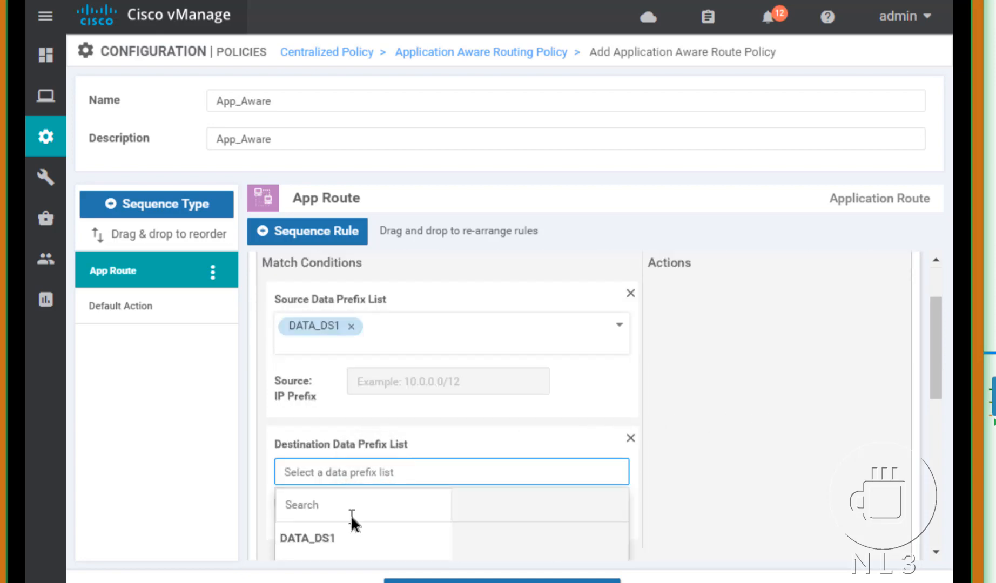
click(328, 479)
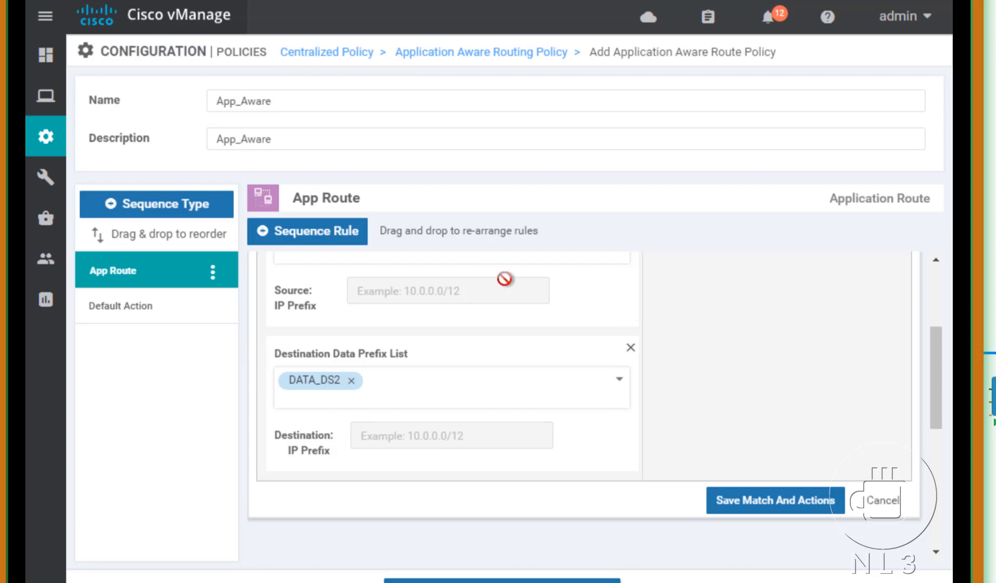
click(938, 294)
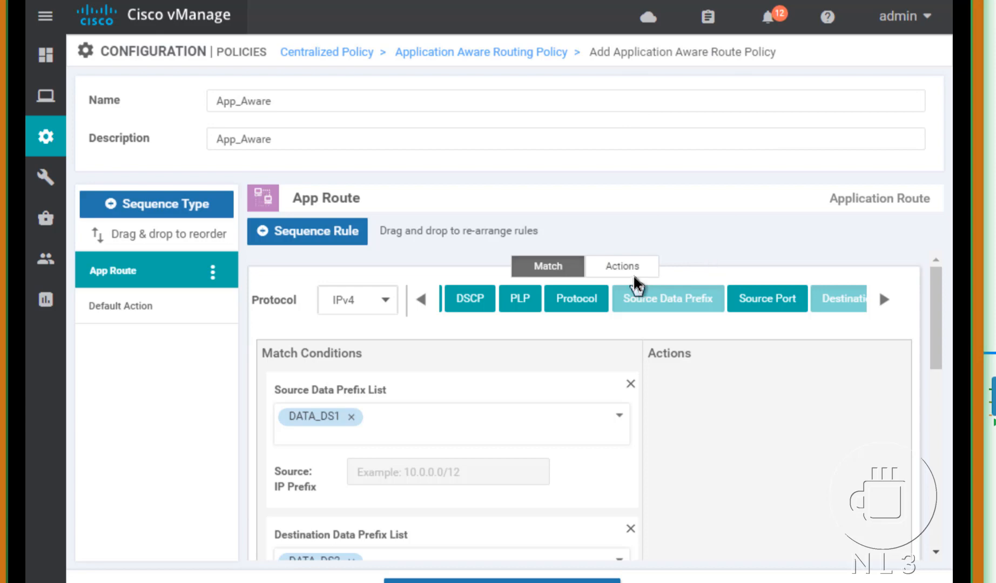
Step: Add a Protocol match condition with the value 1
click(584, 308)
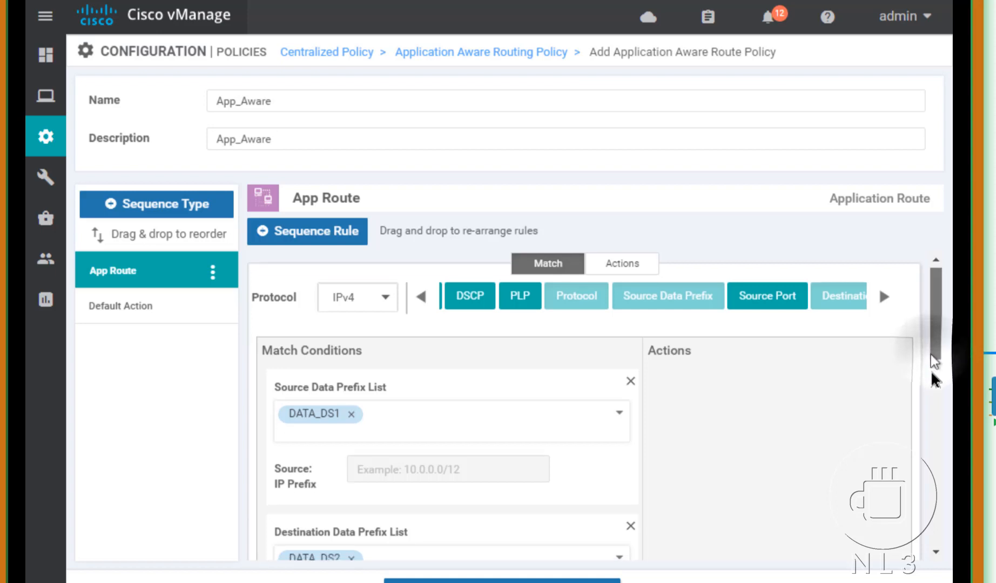
drag(933, 356, 934, 426)
click(466, 476)
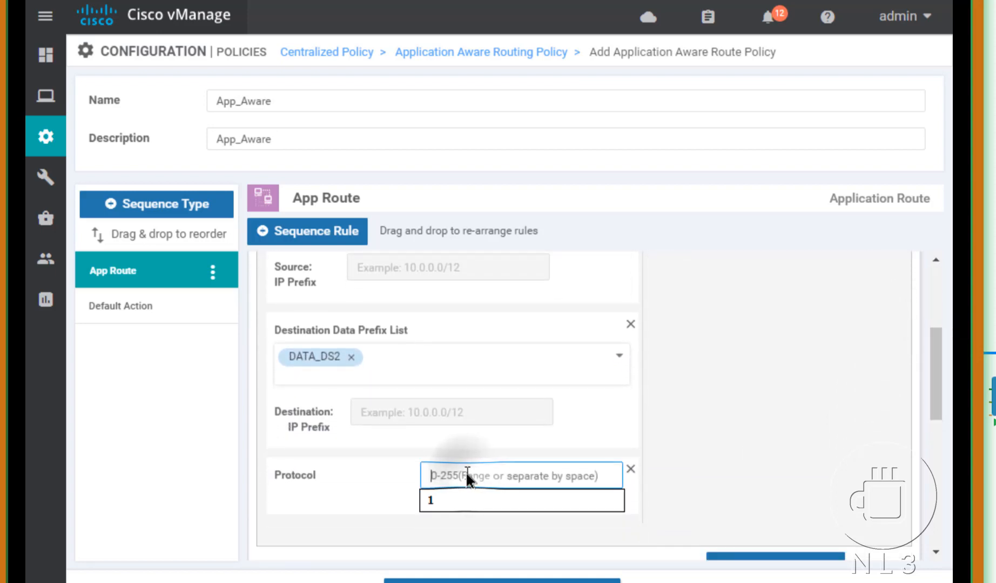
text(1)
click(427, 502)
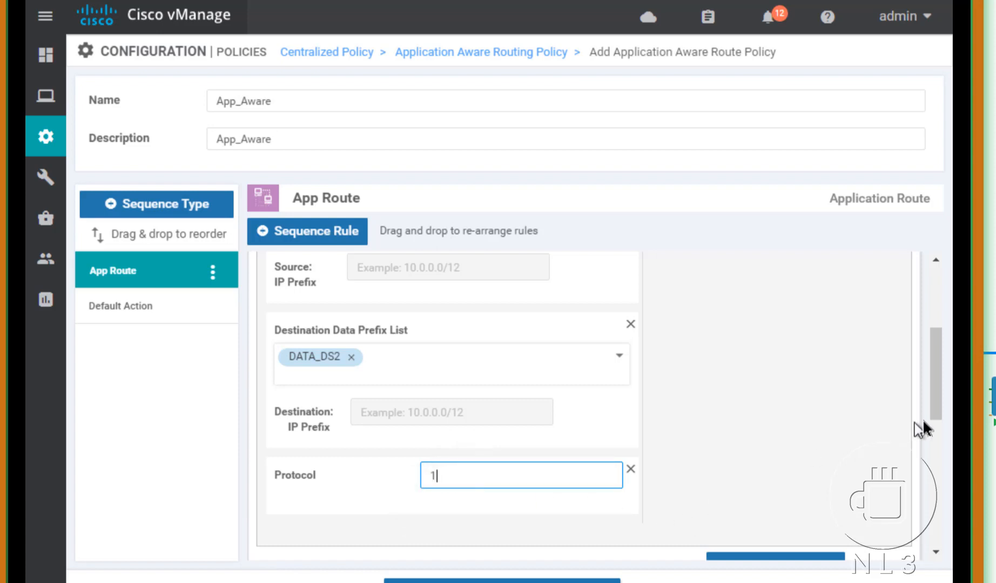
drag(936, 409, 924, 323)
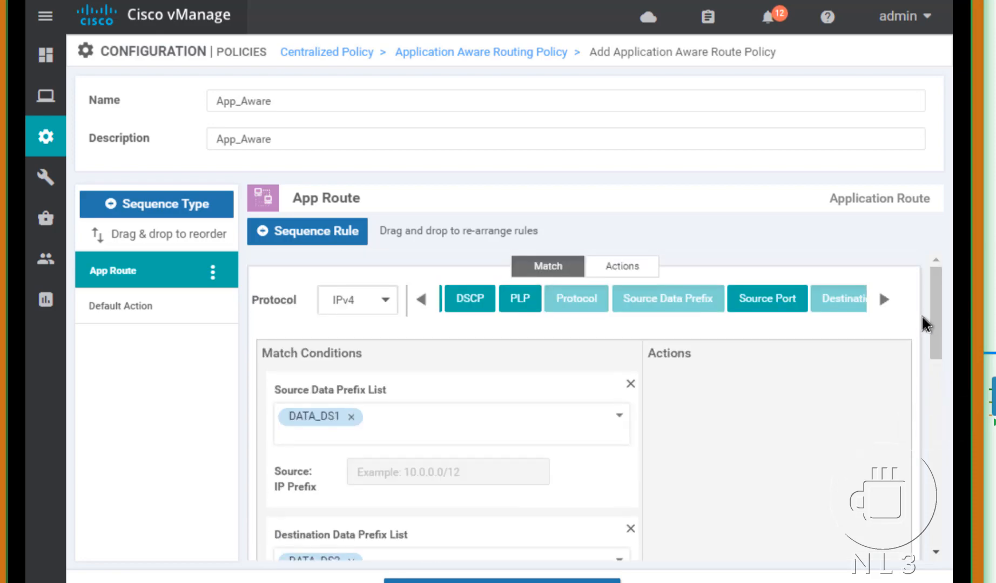
Step: Add a Backup SLA Preferred Color action and choose biz-internet
click(616, 272)
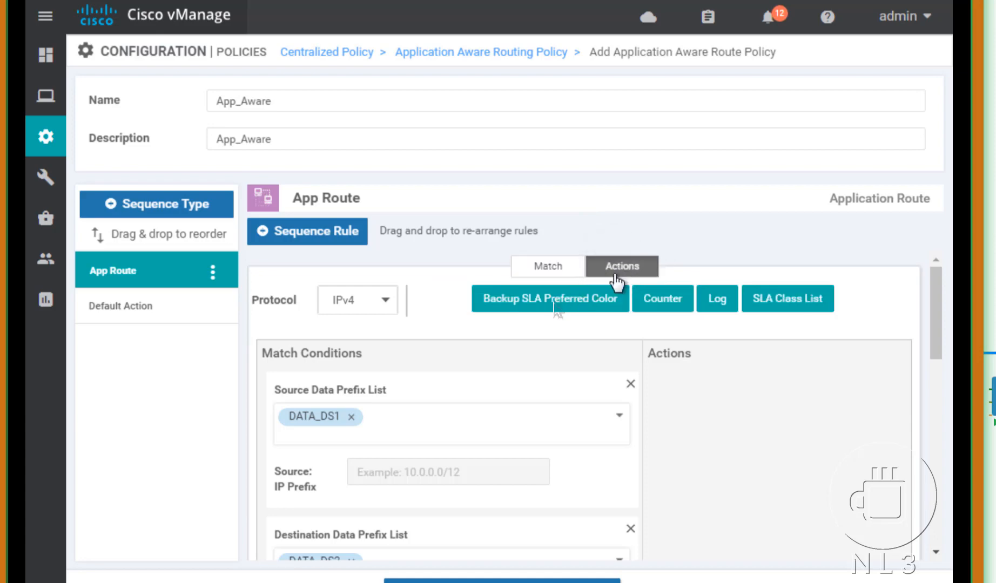
click(554, 311)
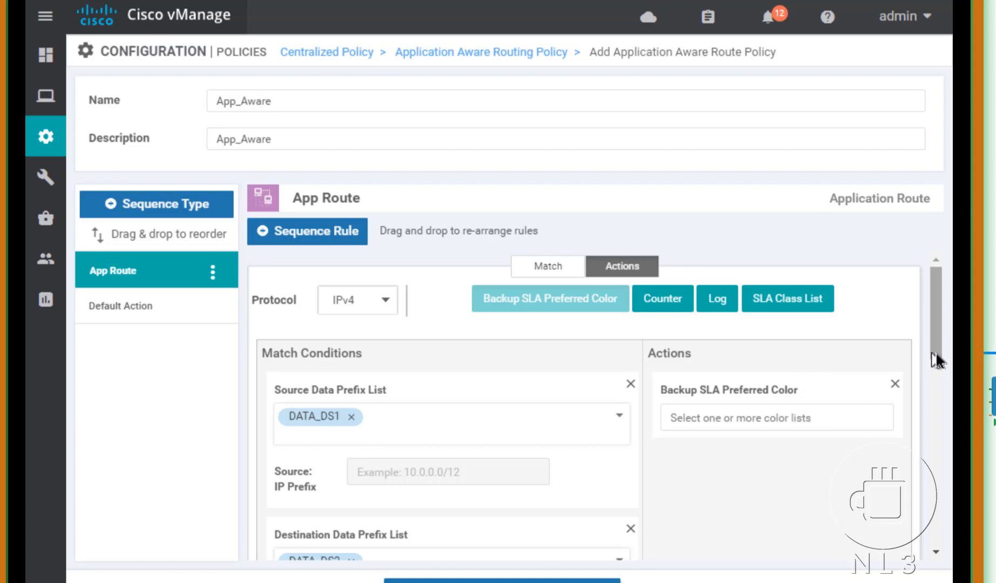
scroll(940, 375, down, 2)
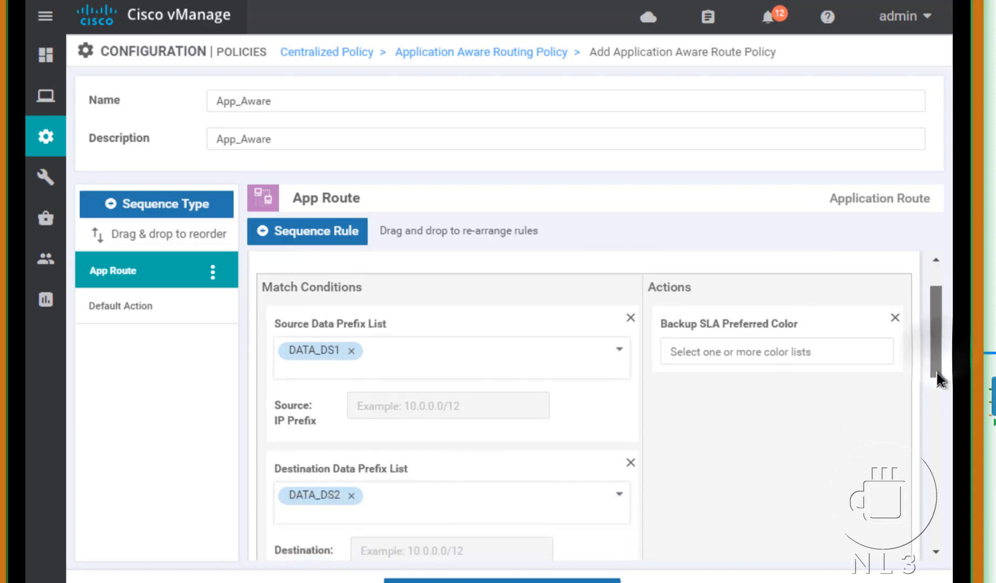
click(818, 357)
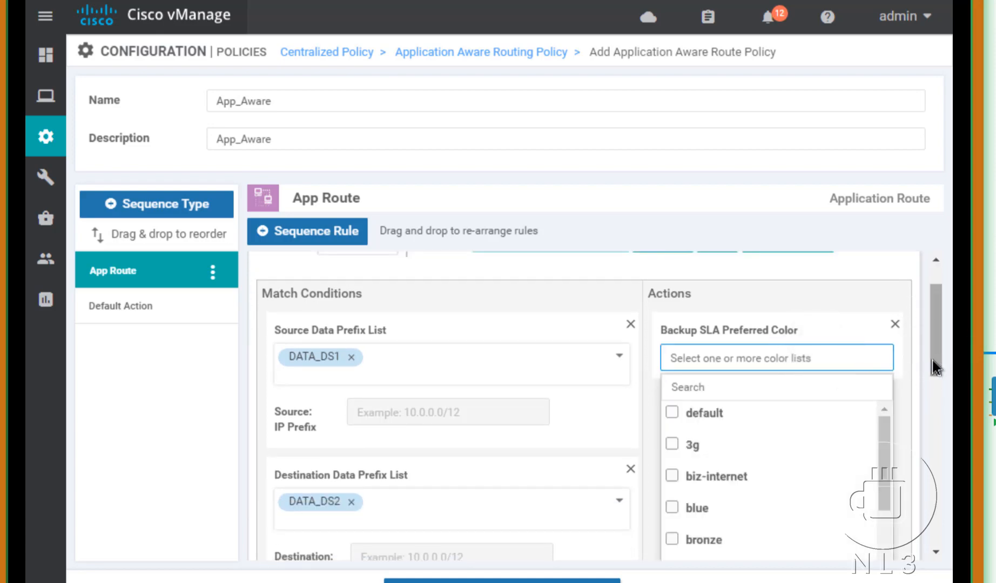
drag(929, 371, 927, 402)
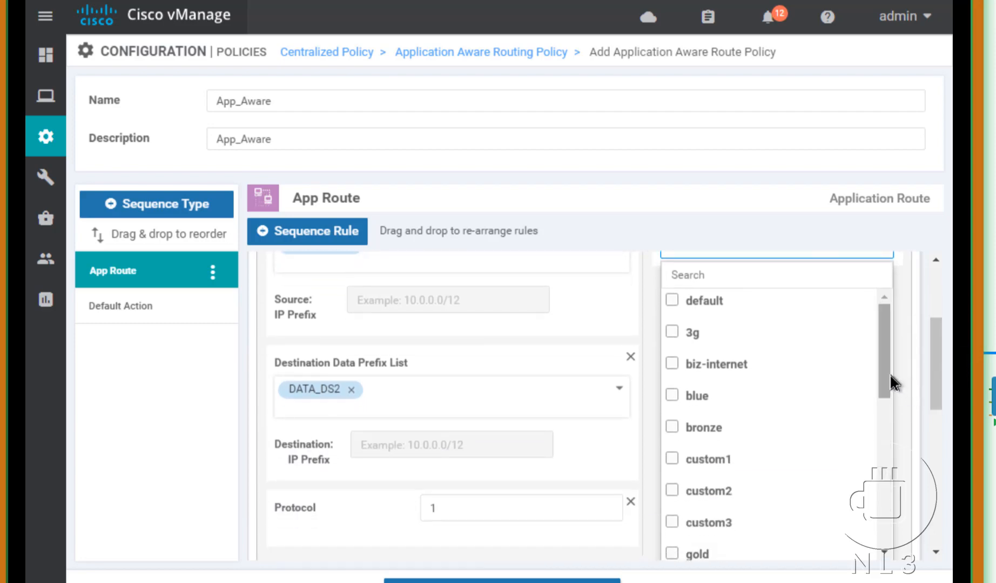
click(673, 365)
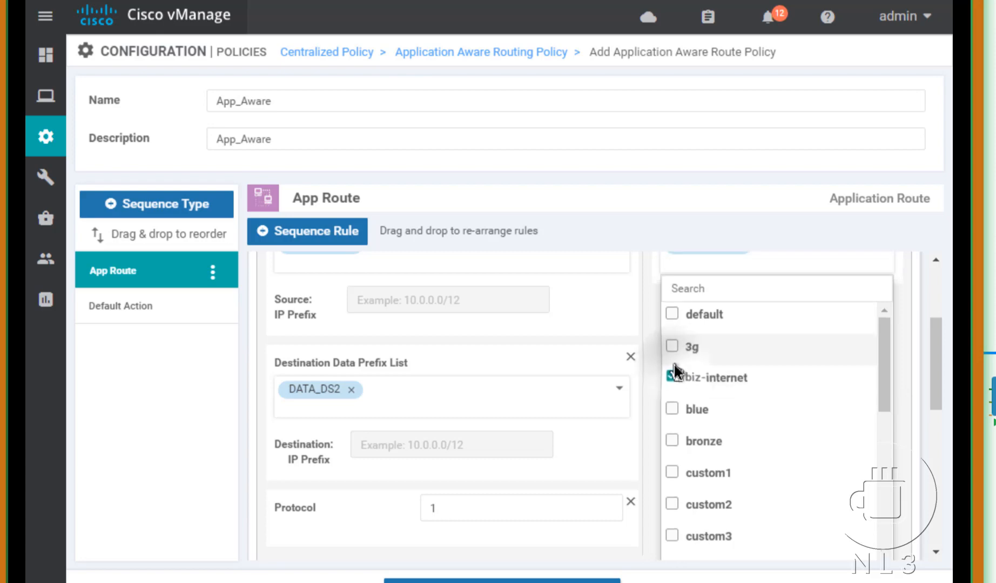
click(899, 272)
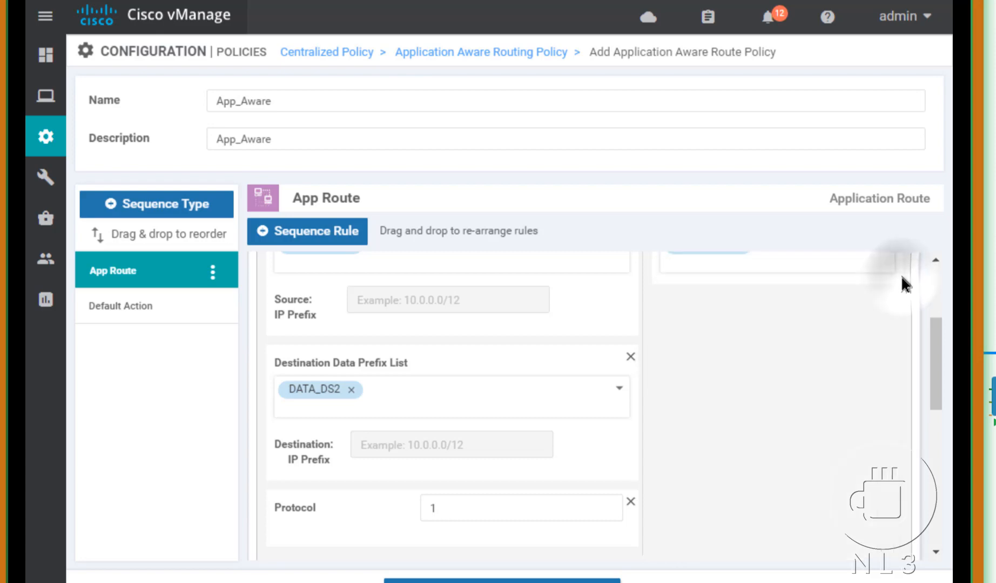
click(932, 302)
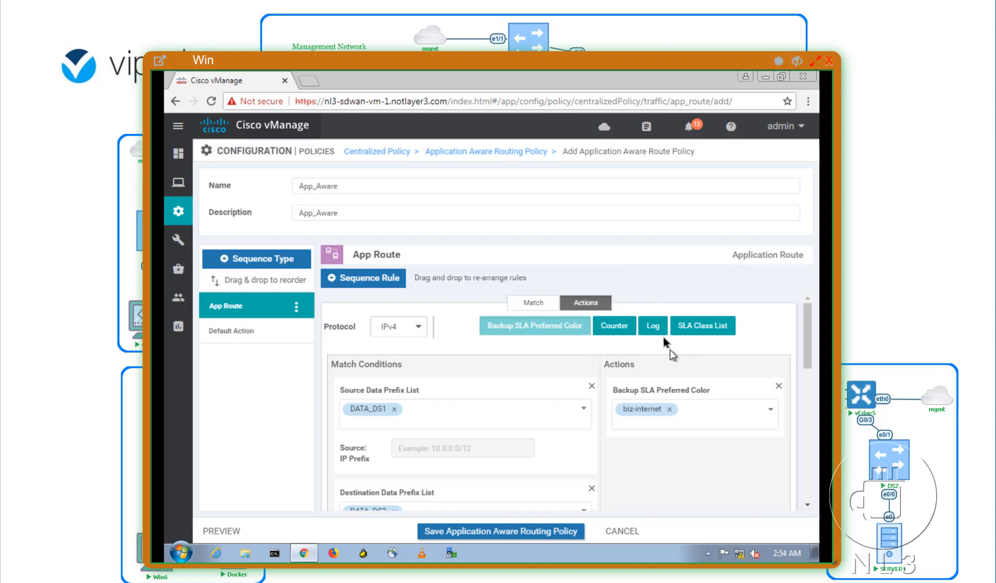
Step: Add an SLA Class action to the rule using the Application_Aware SLA class
click(707, 327)
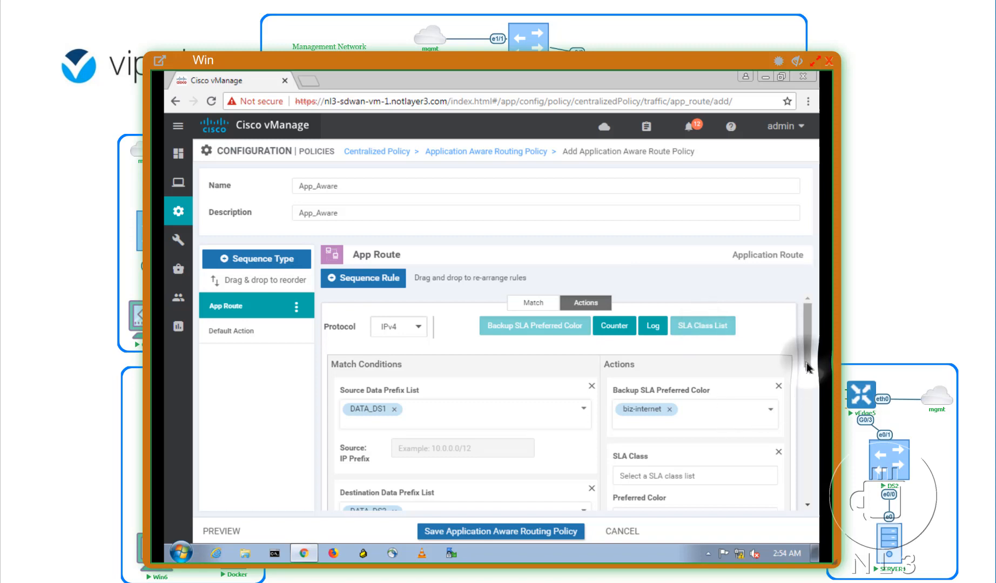
scroll(805, 371, down, 2)
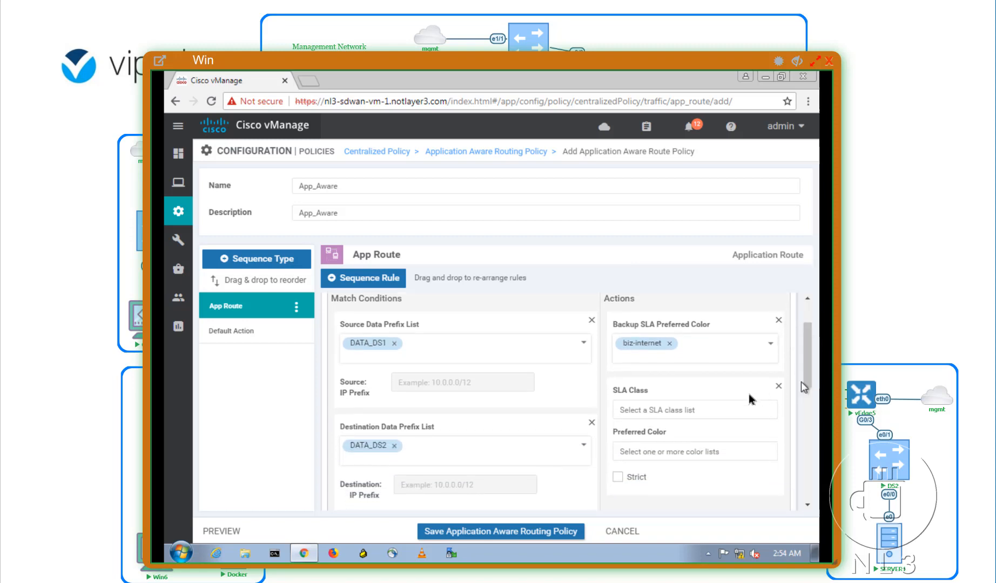
click(671, 410)
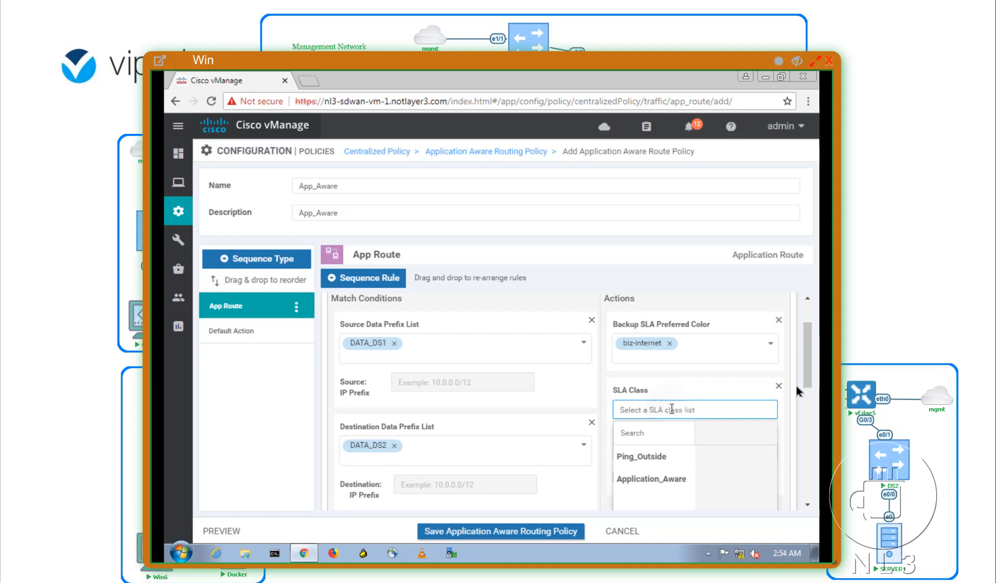
scroll(810, 397, down, 1)
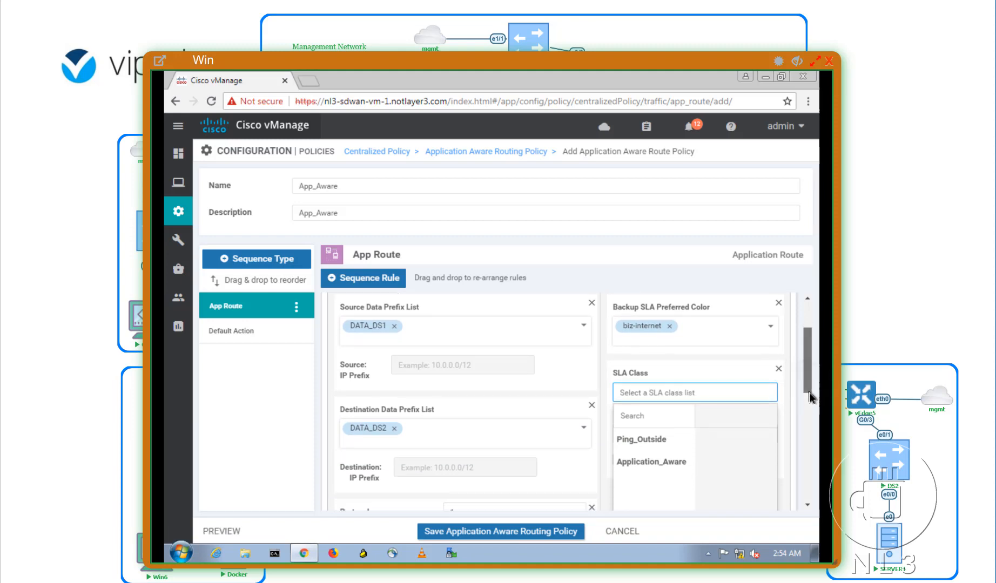
scroll(807, 402, down, 3)
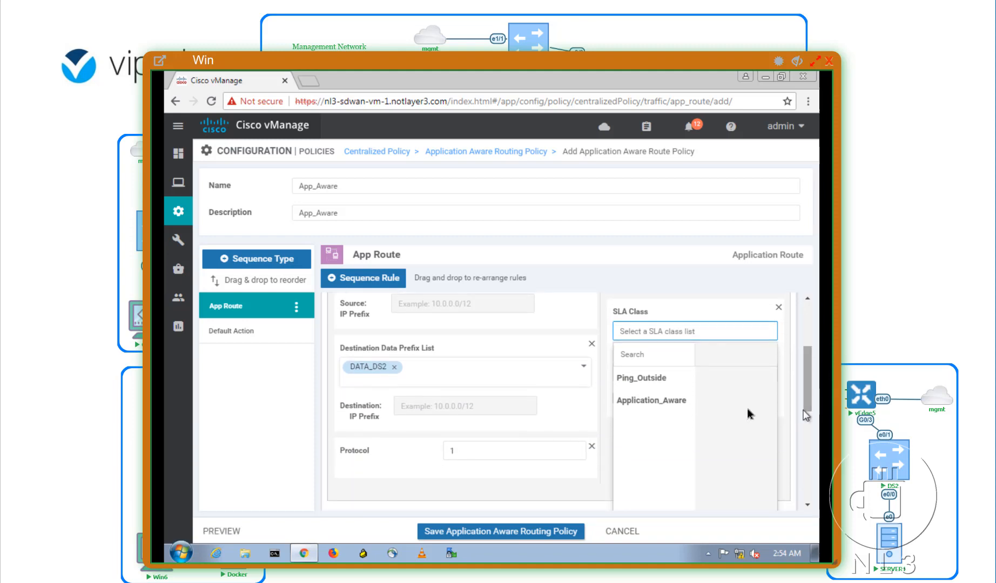
click(664, 402)
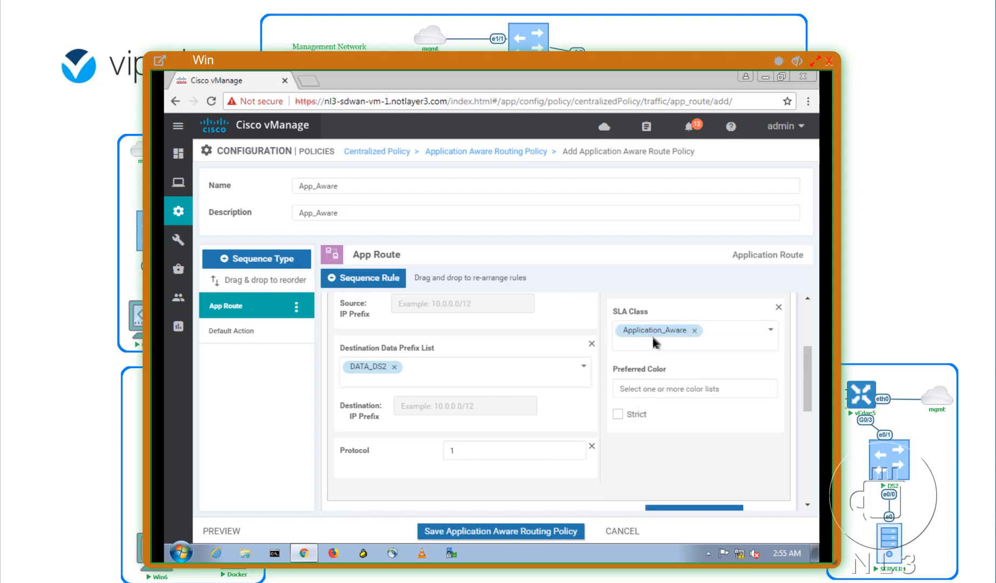
Step: Set biz-internet as the SLA action's preferred colour and enable Strict
click(636, 389)
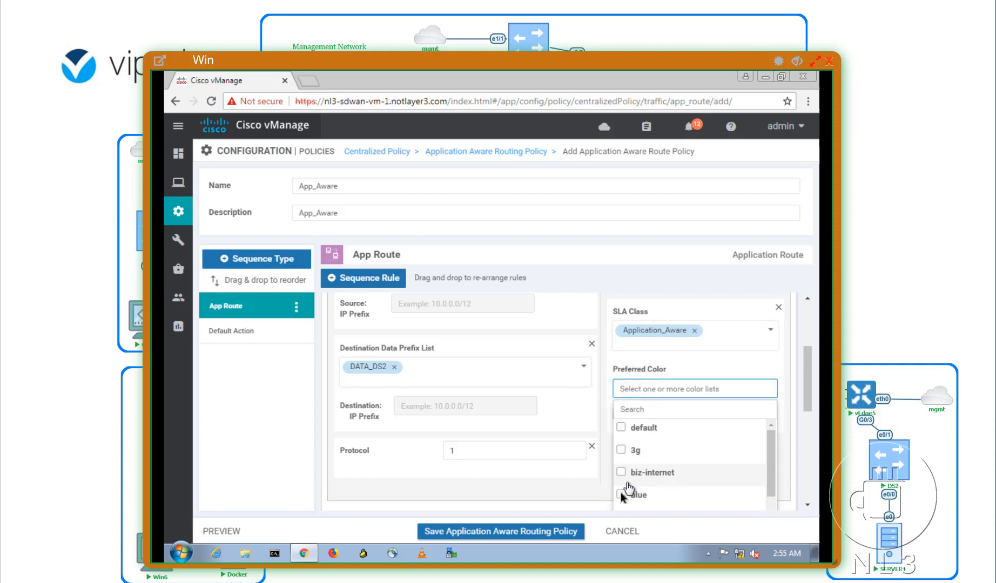
click(621, 471)
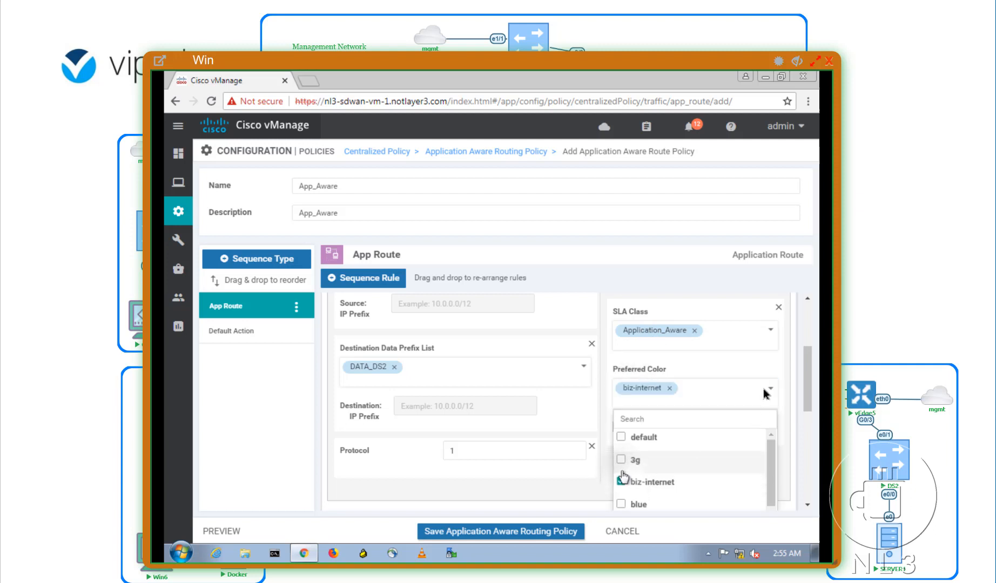
click(781, 371)
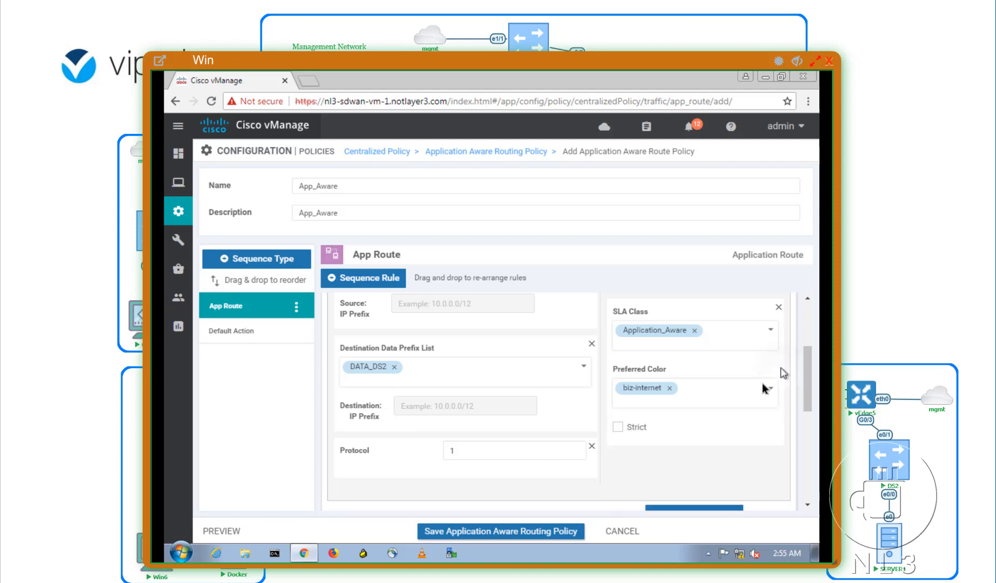
click(617, 428)
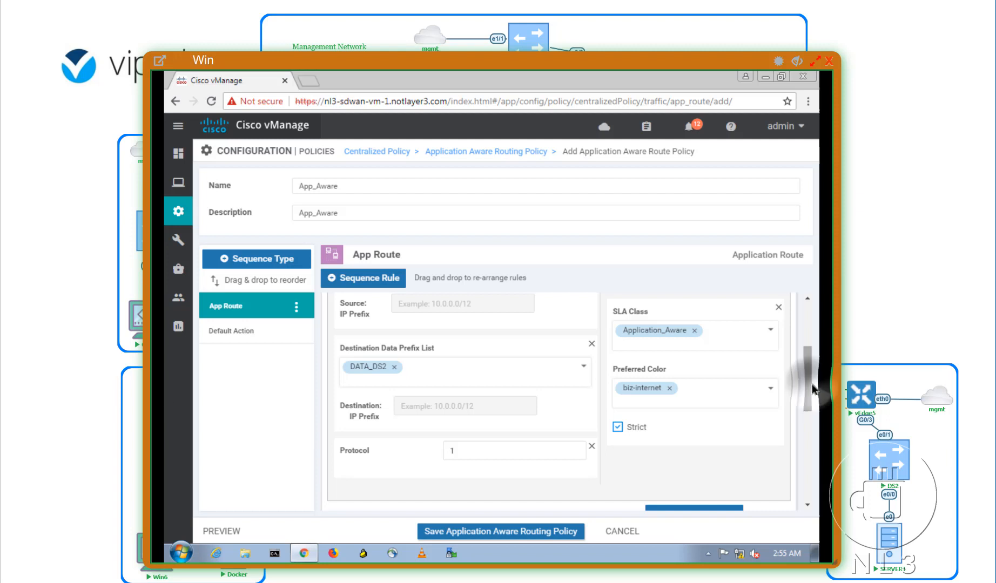
Step: Delete the SLA Class action card, leaving only the biz-internet Backup SLA Preferred Color action
drag(812, 388, 808, 369)
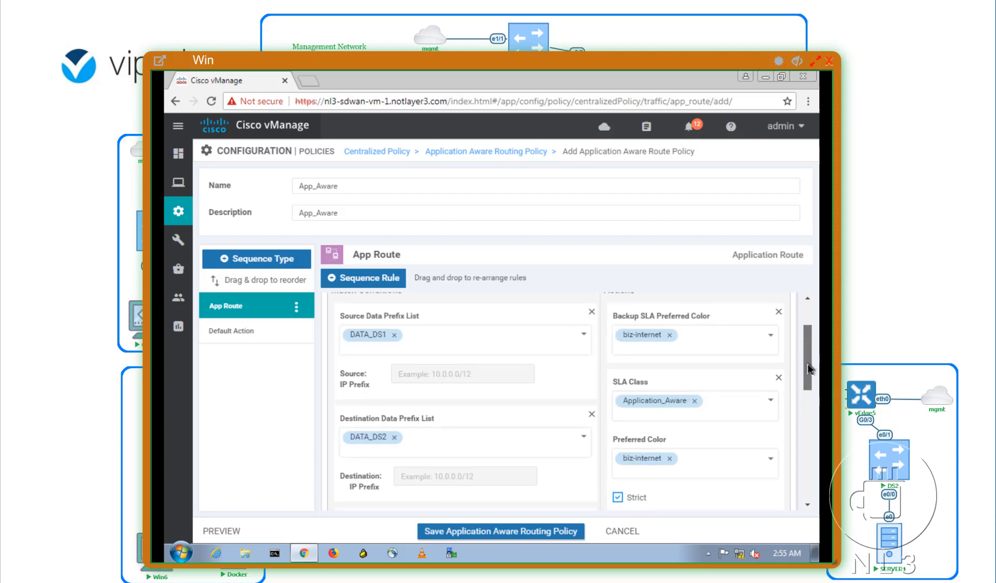
click(778, 378)
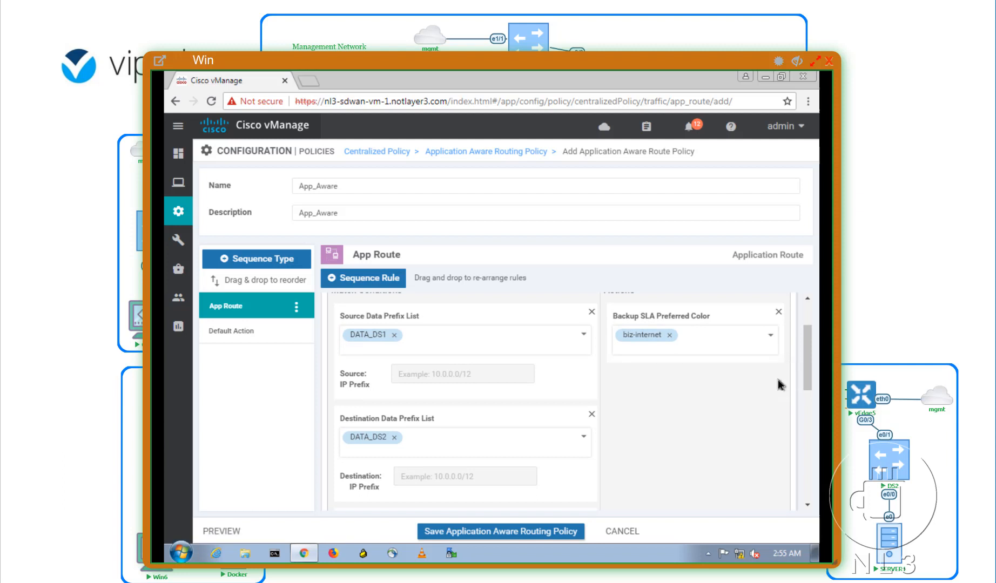
Step: Save the match conditions and actions as sequence rule 1, matching DATA_DS1 with backup colour biz-internet
mouse_move(808, 380)
mouse_down()
mouse_move(805, 368)
mouse_move(806, 376)
mouse_up()
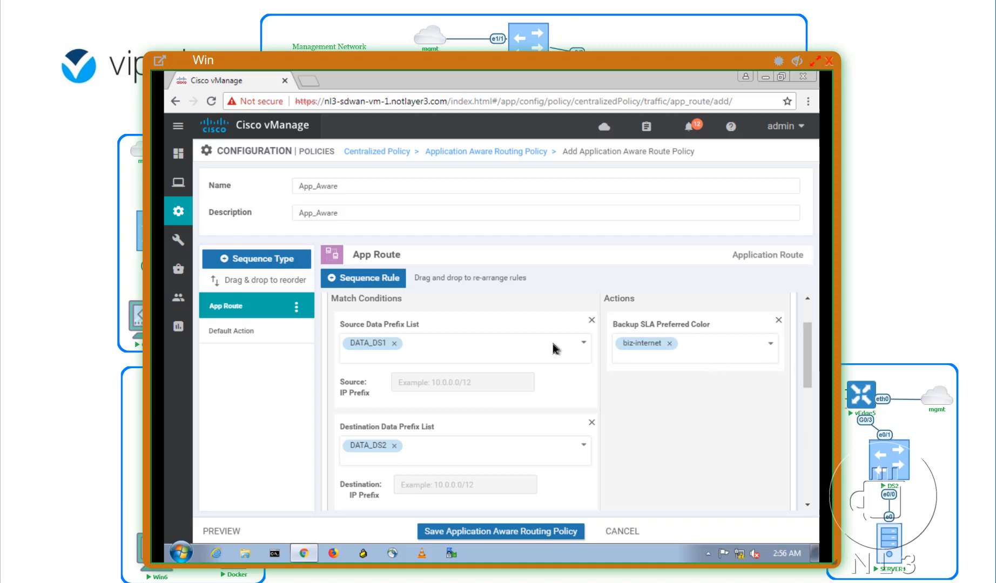
drag(810, 372, 807, 397)
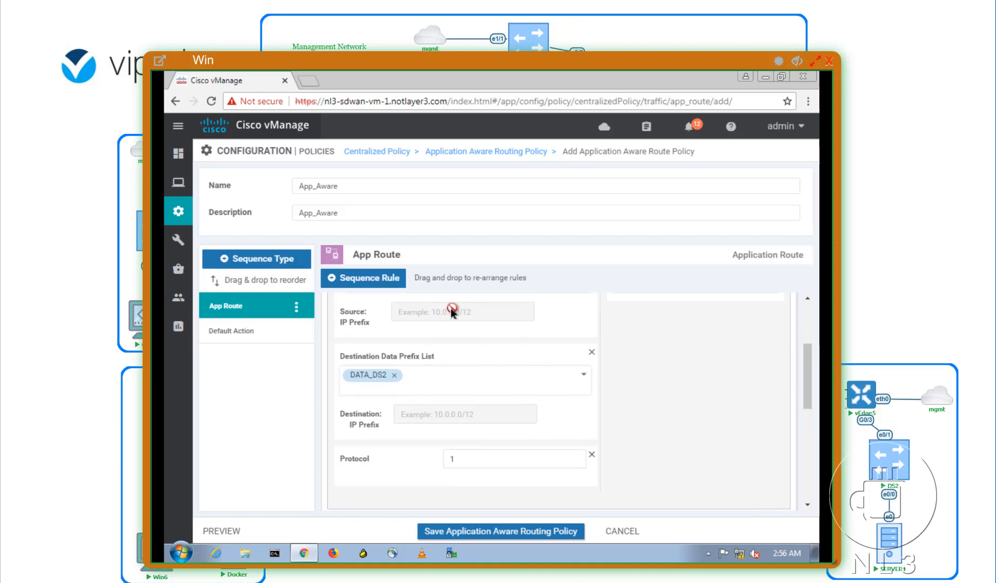
drag(807, 380, 803, 412)
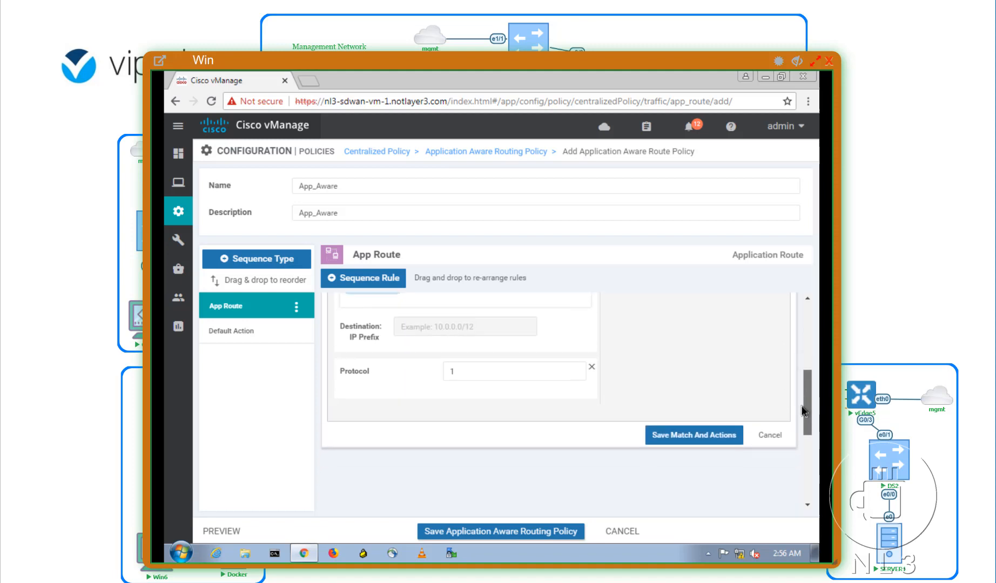
click(673, 436)
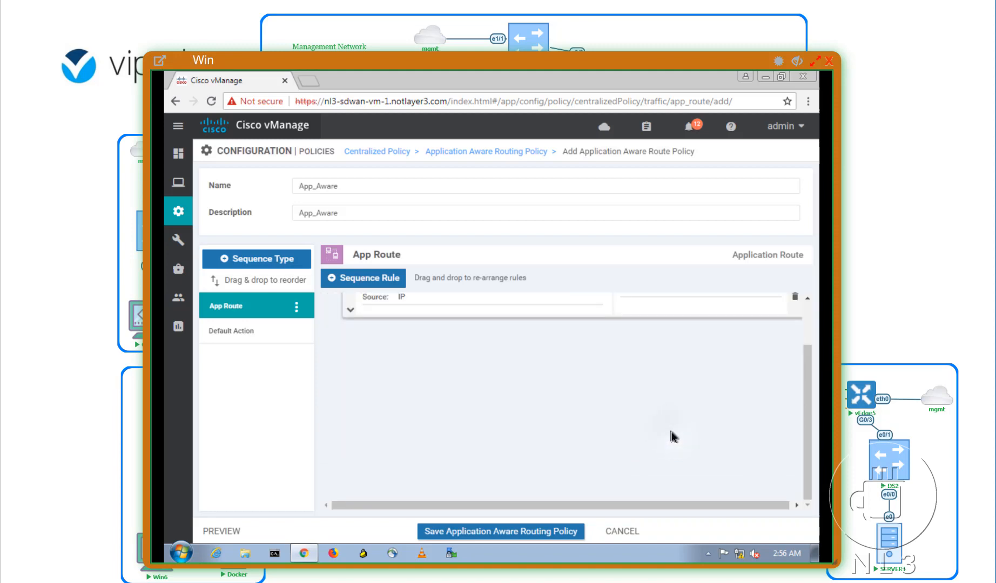
drag(806, 416, 815, 333)
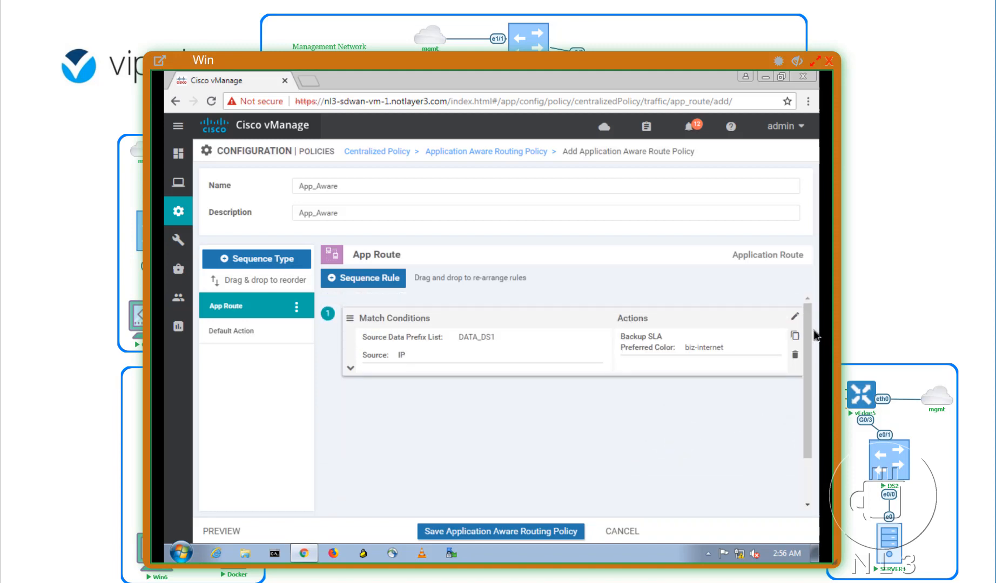